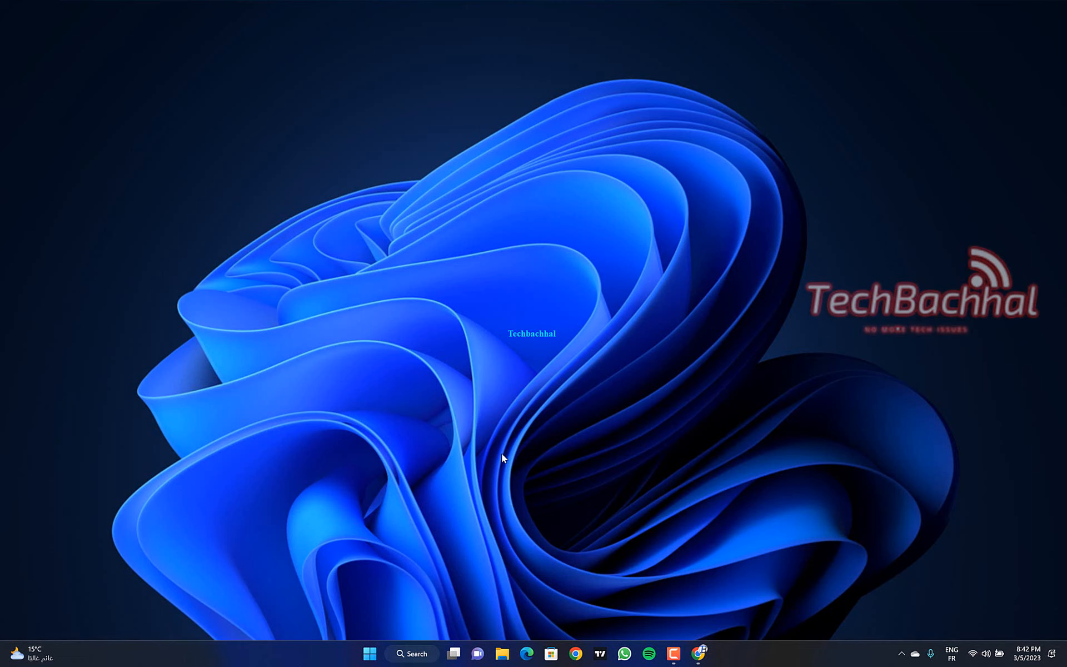
Download and install all available updates from Windows Update in Settings, and close Settings
key(super+i)
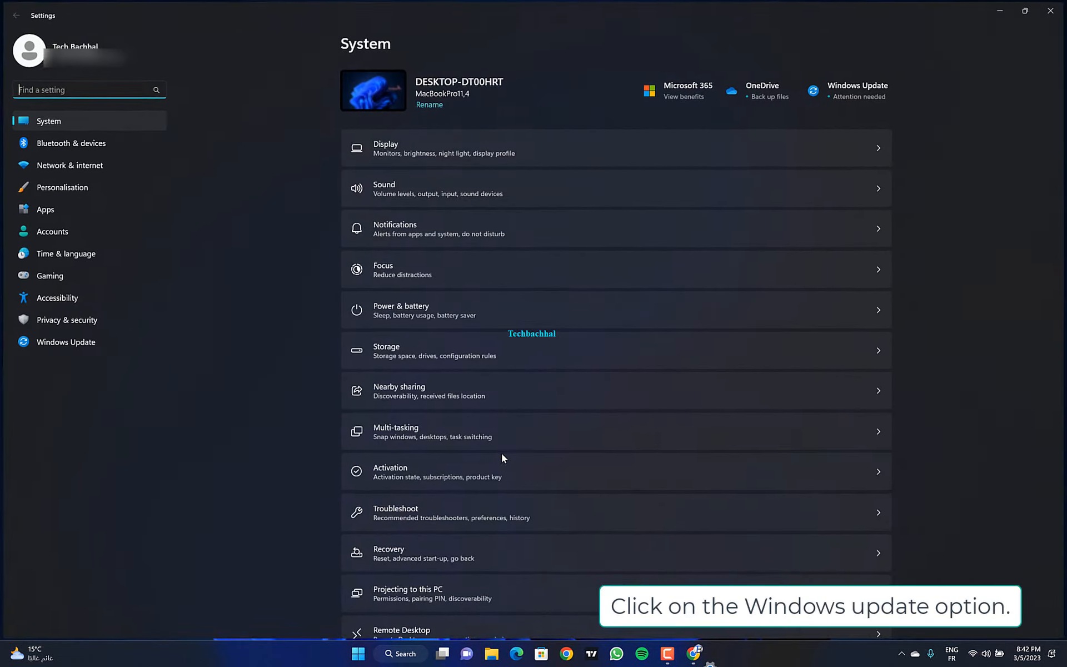
click(142, 336)
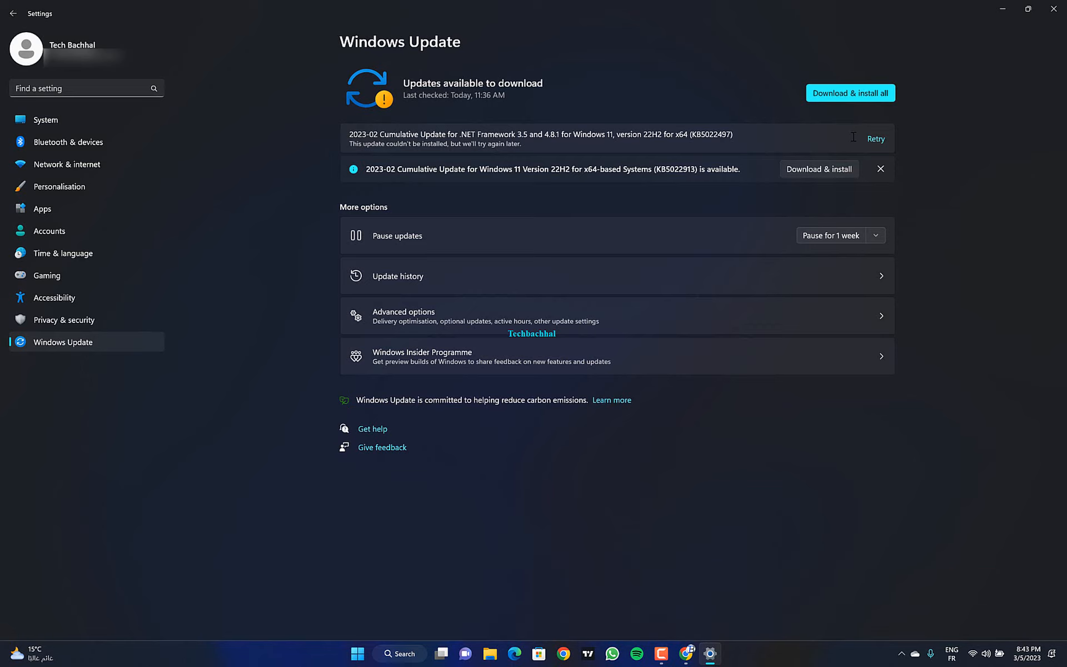
click(865, 93)
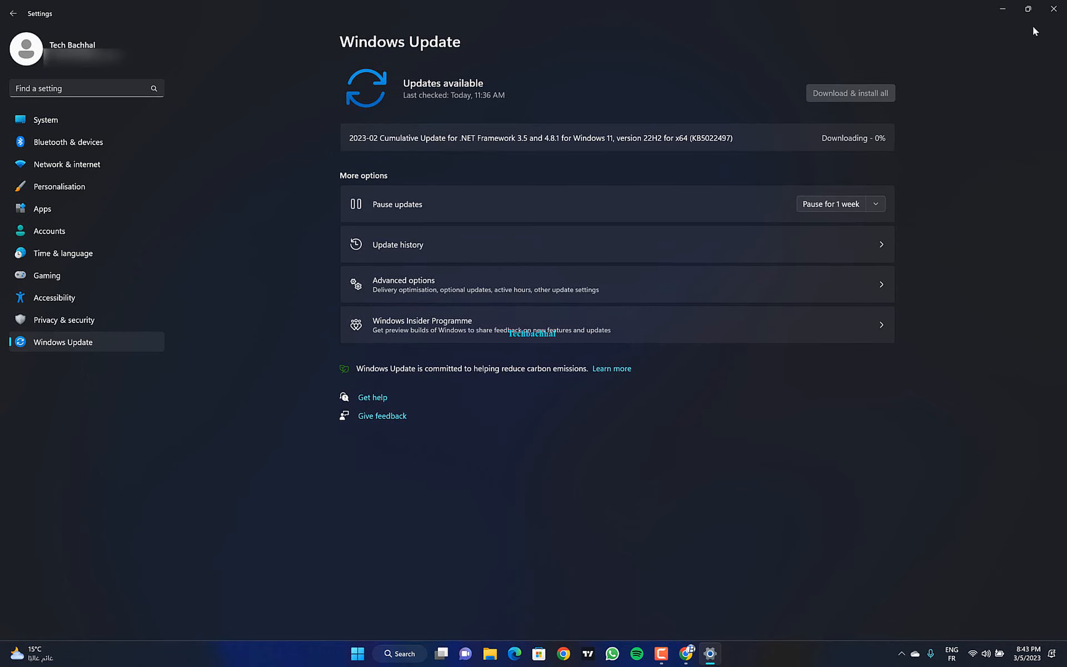
click(1050, 13)
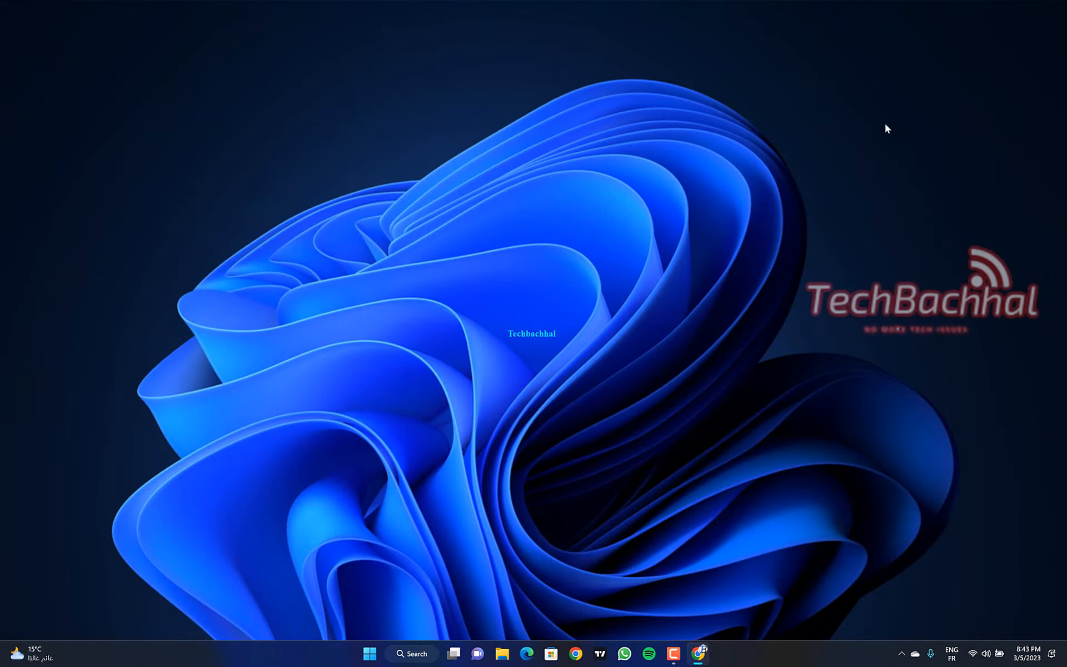
Open Registry Editor by running regedit from the Run dialog
right_click(380, 652)
mouse_move(411, 606)
key(super+r)
drag(77, 525, 489, 250)
drag(489, 305, 435, 306)
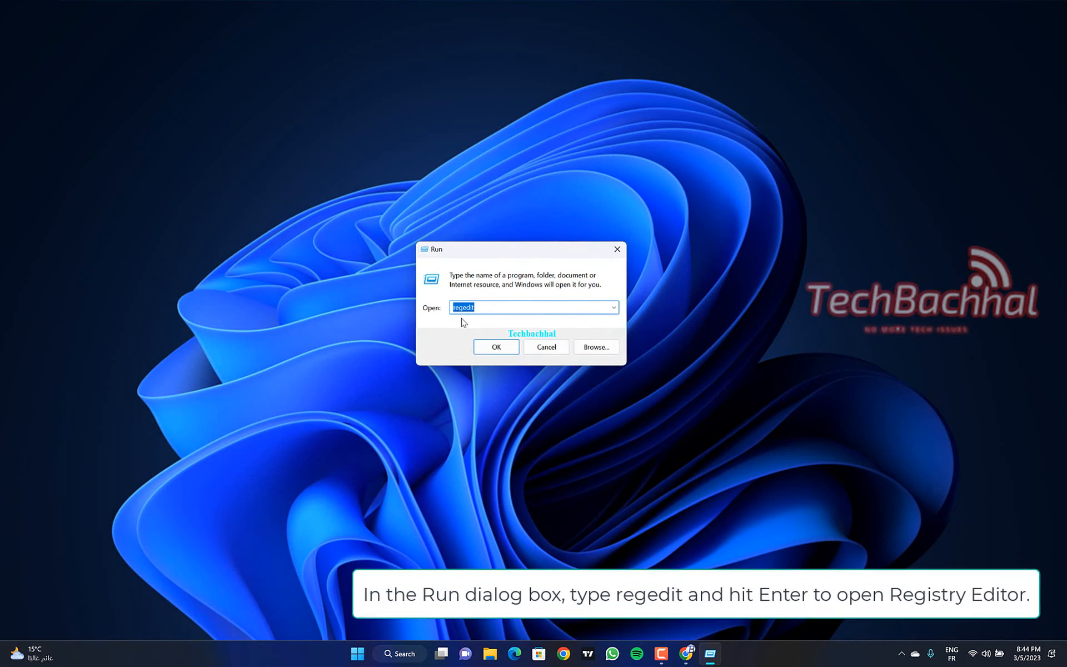
click(486, 344)
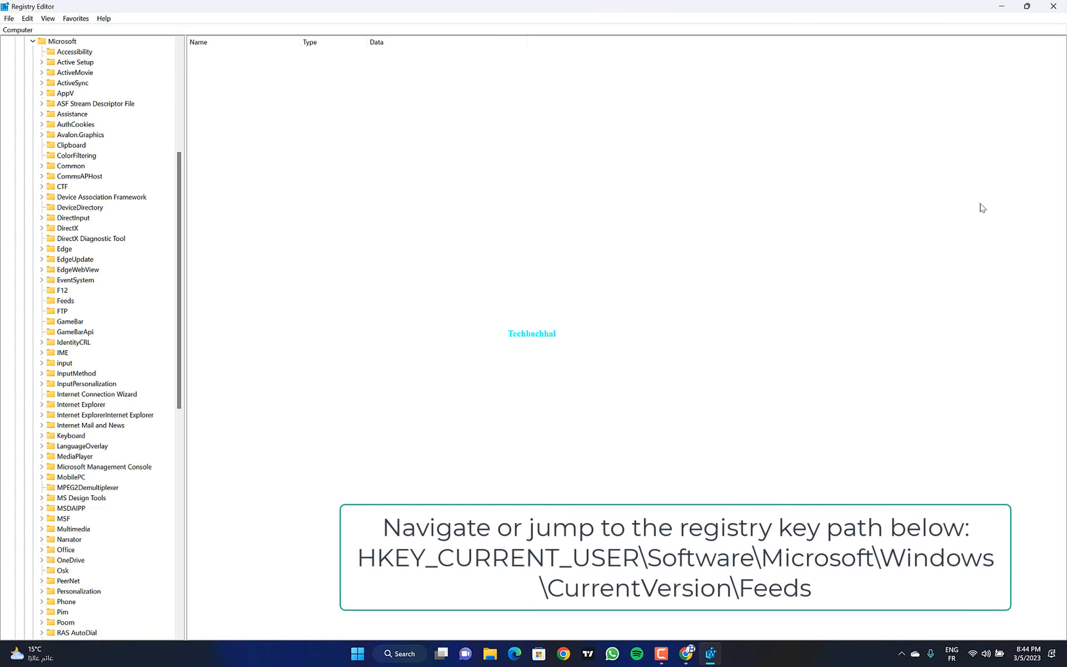
Collapse the expanded Software and HKEY_CURRENT_USER branches in the registry tree
drag(173, 213, 201, 64)
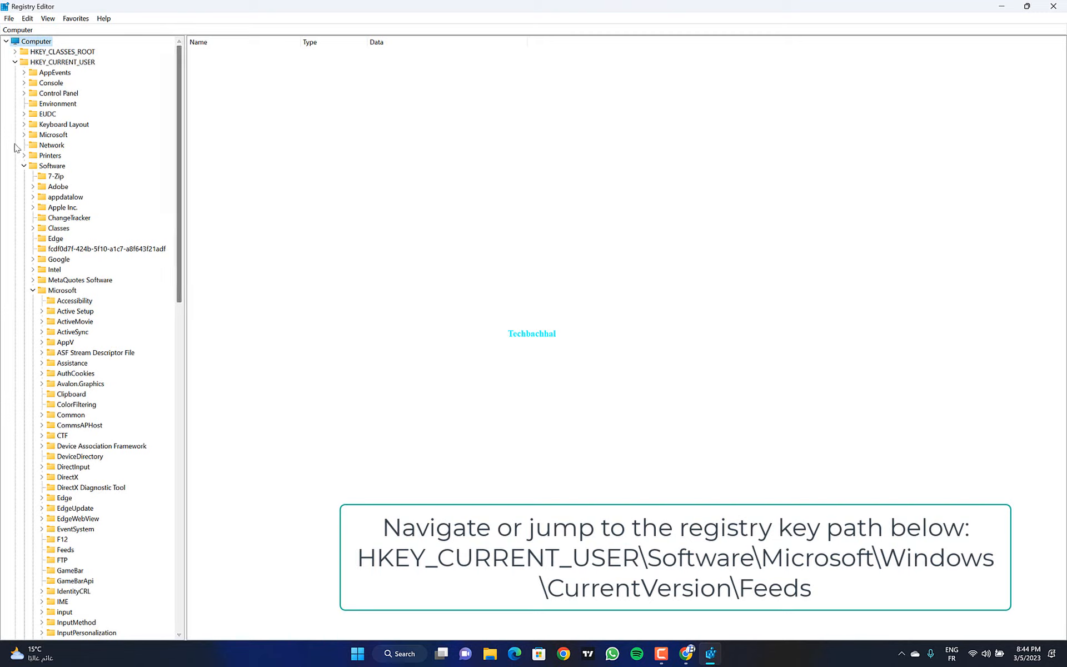
click(24, 166)
click(15, 62)
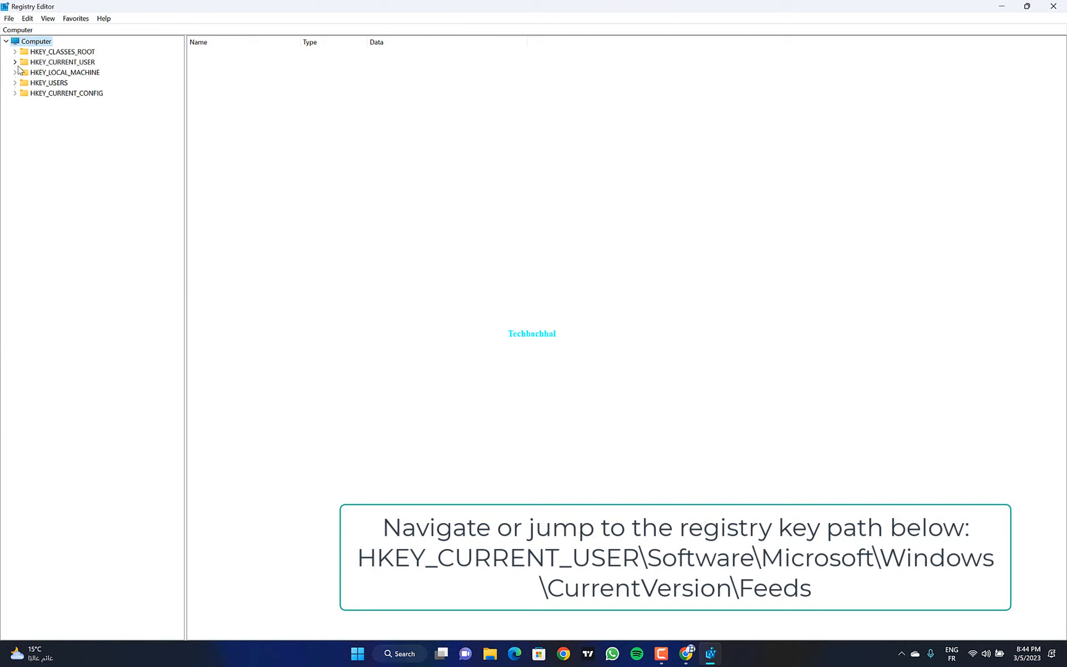
Expand the registry tree to HKEY_CURRENT_USER\Software\Microsoft
click(64, 62)
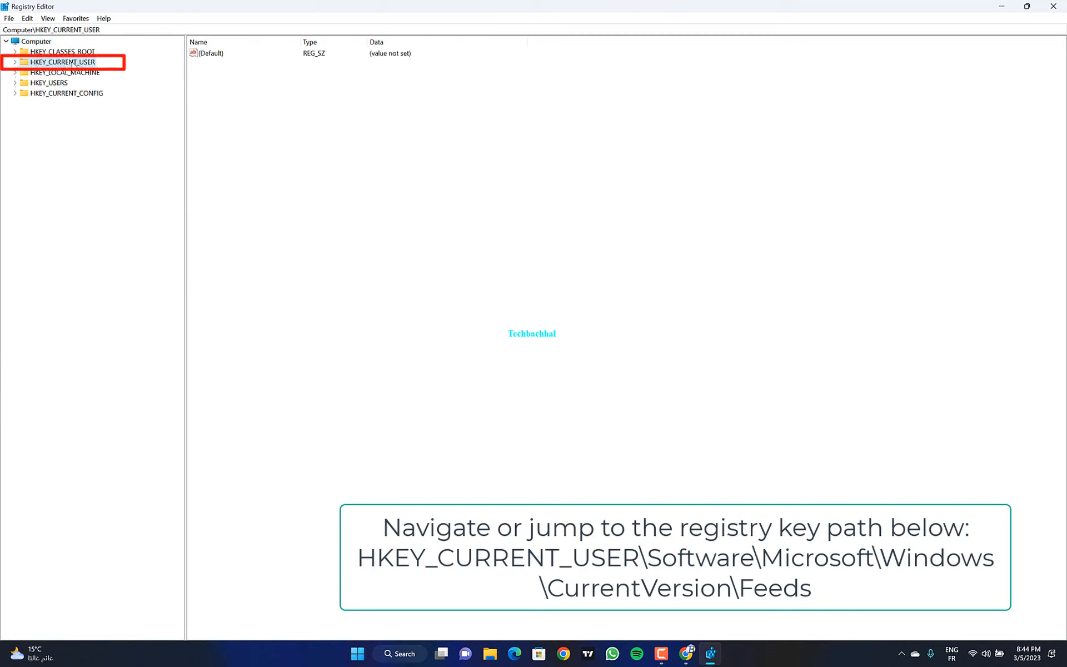
click(14, 62)
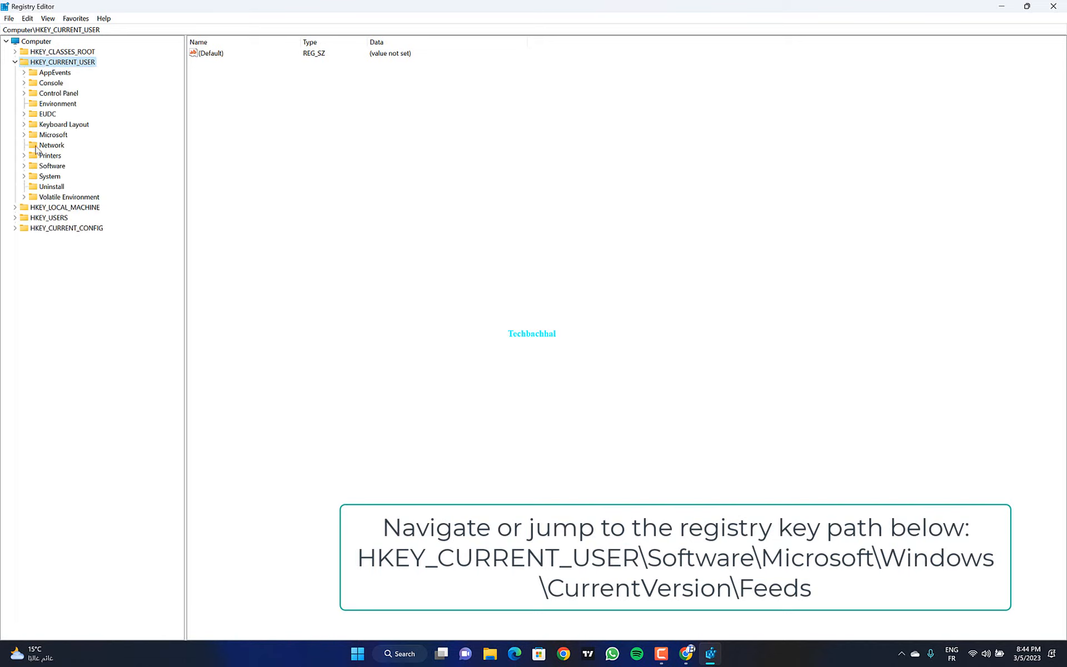
click(50, 166)
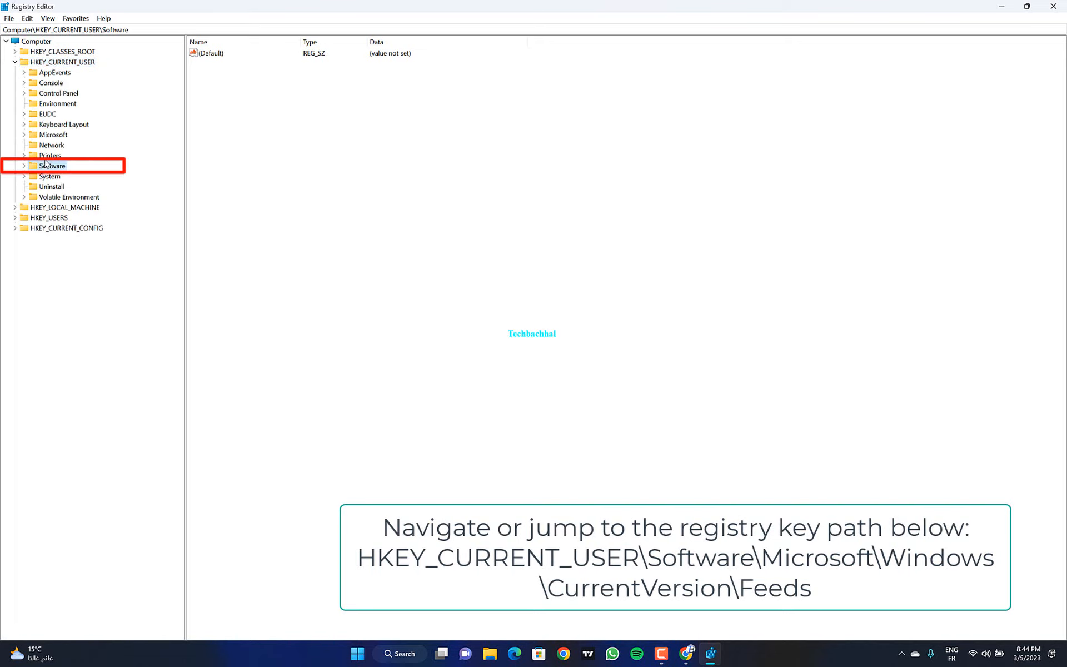
click(22, 166)
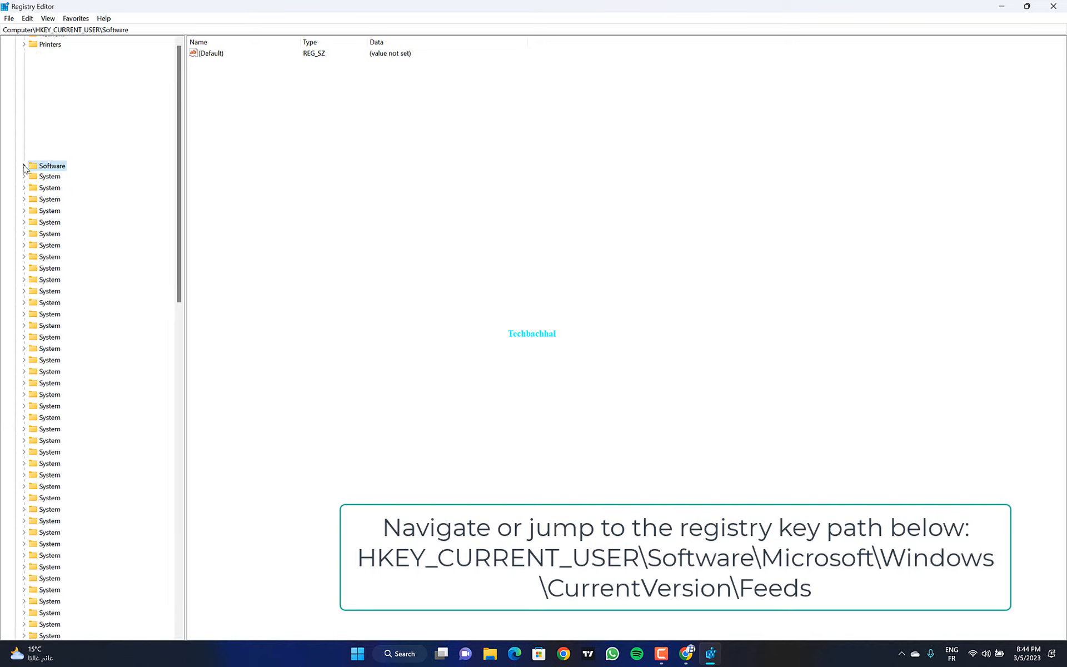
double_click(45, 168)
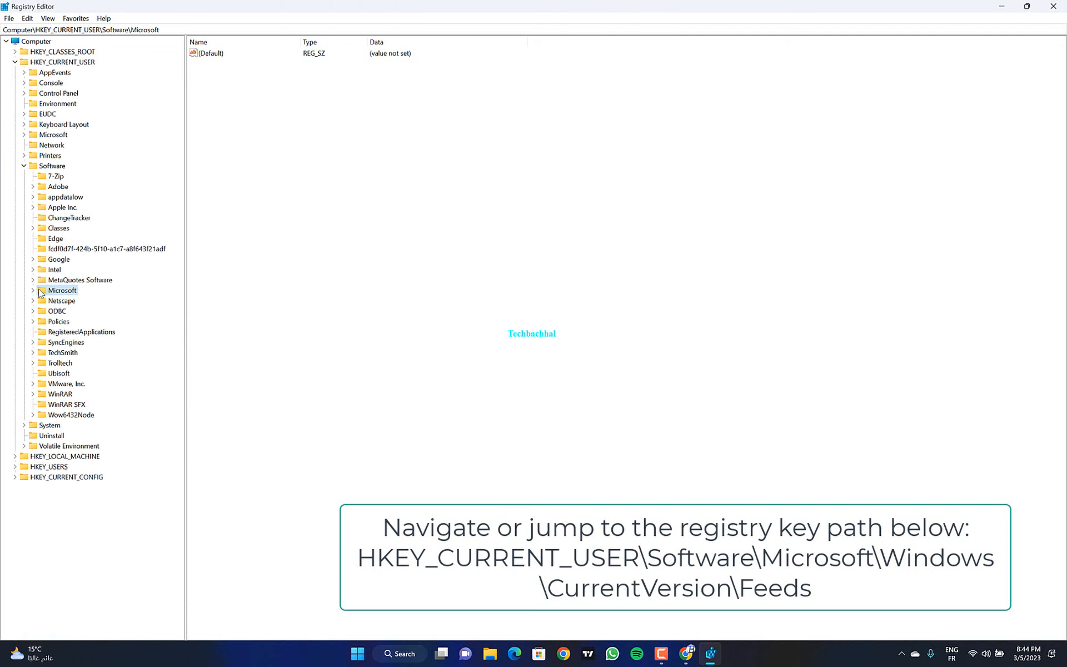
double_click(40, 290)
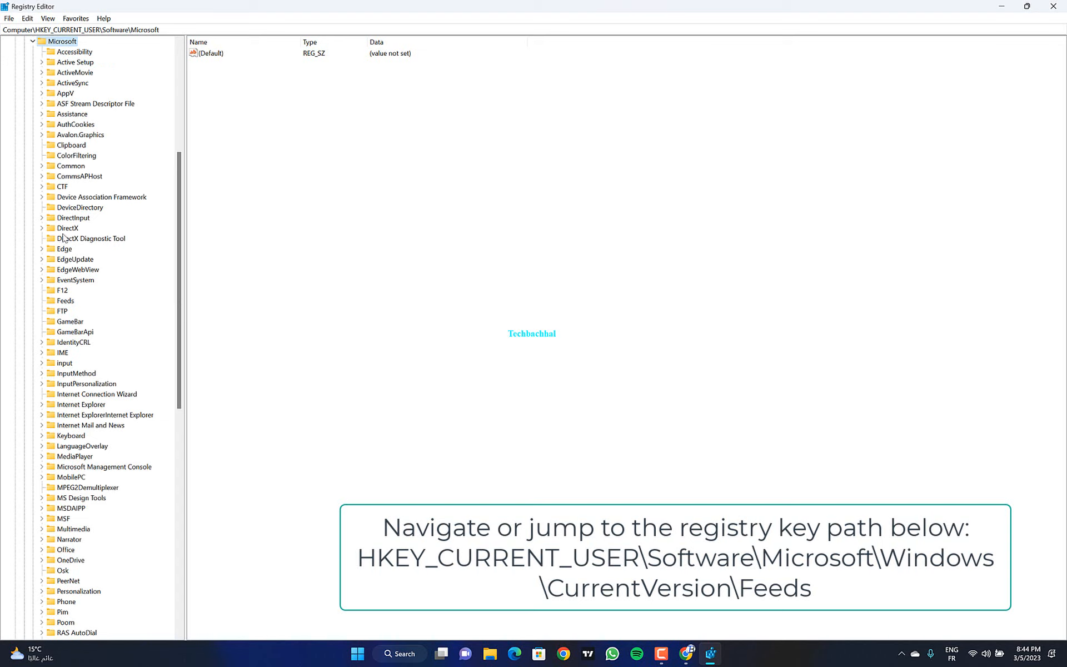
Open the Windows\CurrentVersion\Feeds key under the Microsoft key
scroll(63, 238, down, 16)
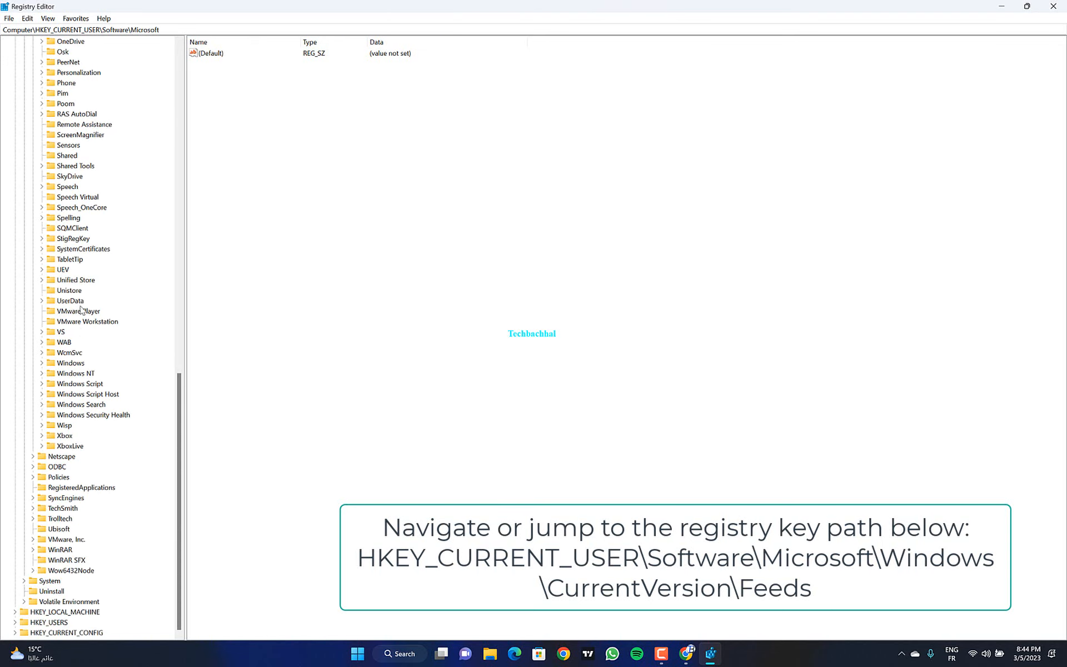
scroll(40, 458, up, 12)
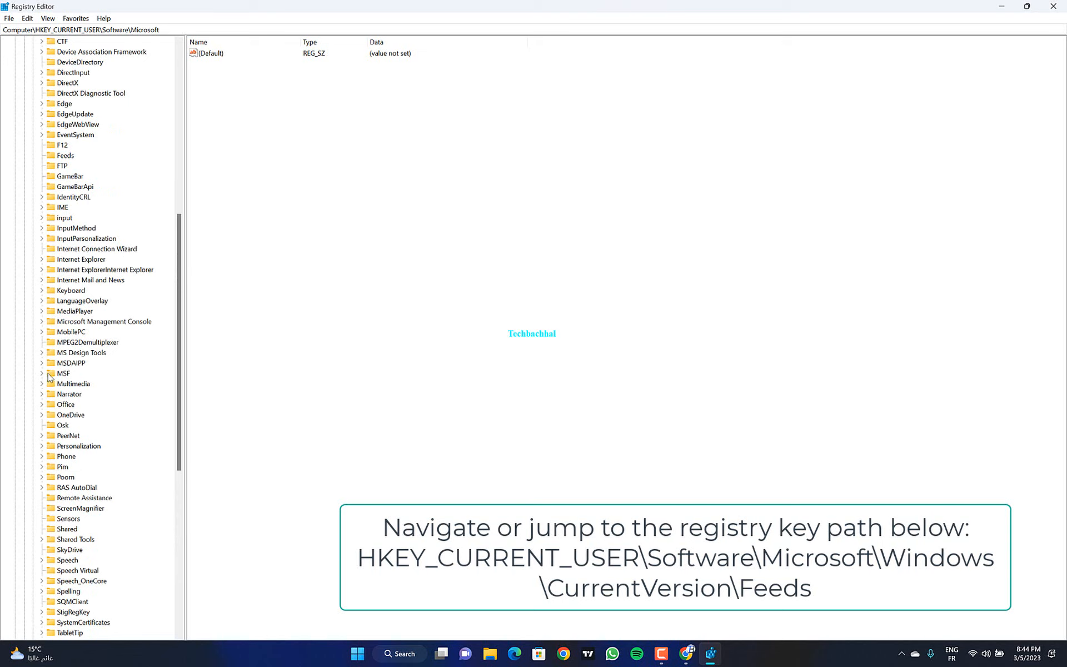
scroll(80, 314, down, 9)
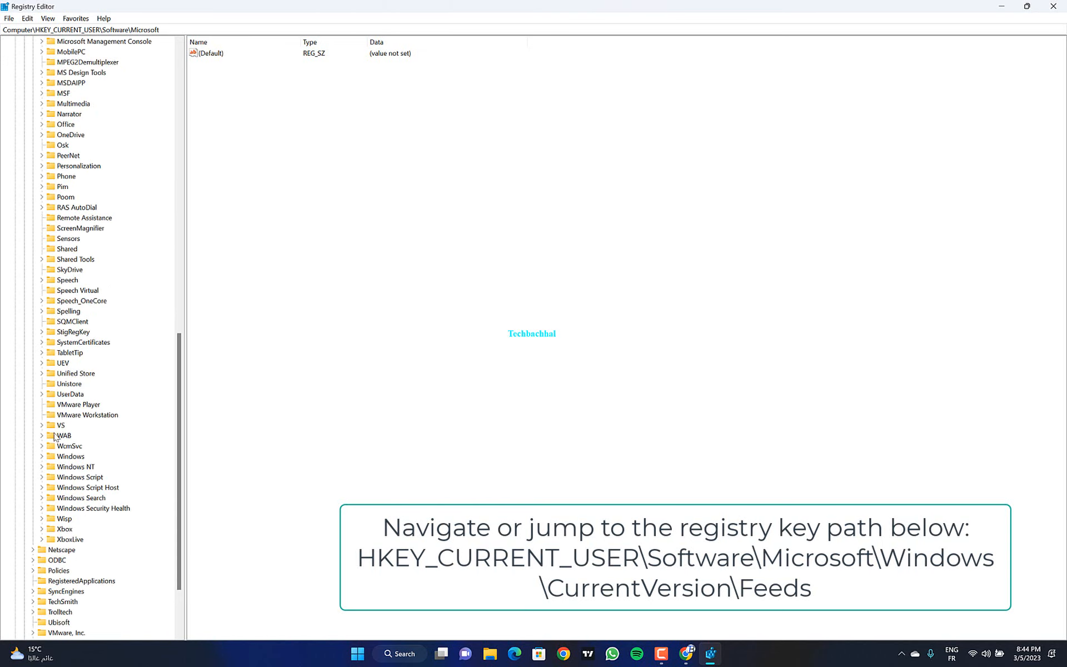
click(63, 456)
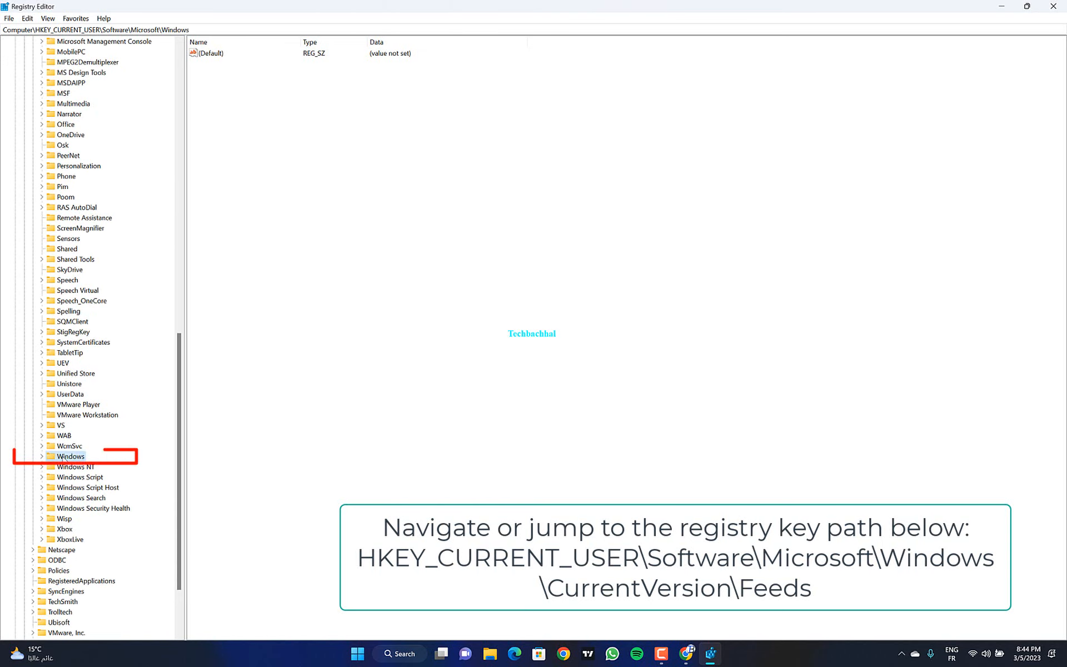
click(42, 456)
click(71, 467)
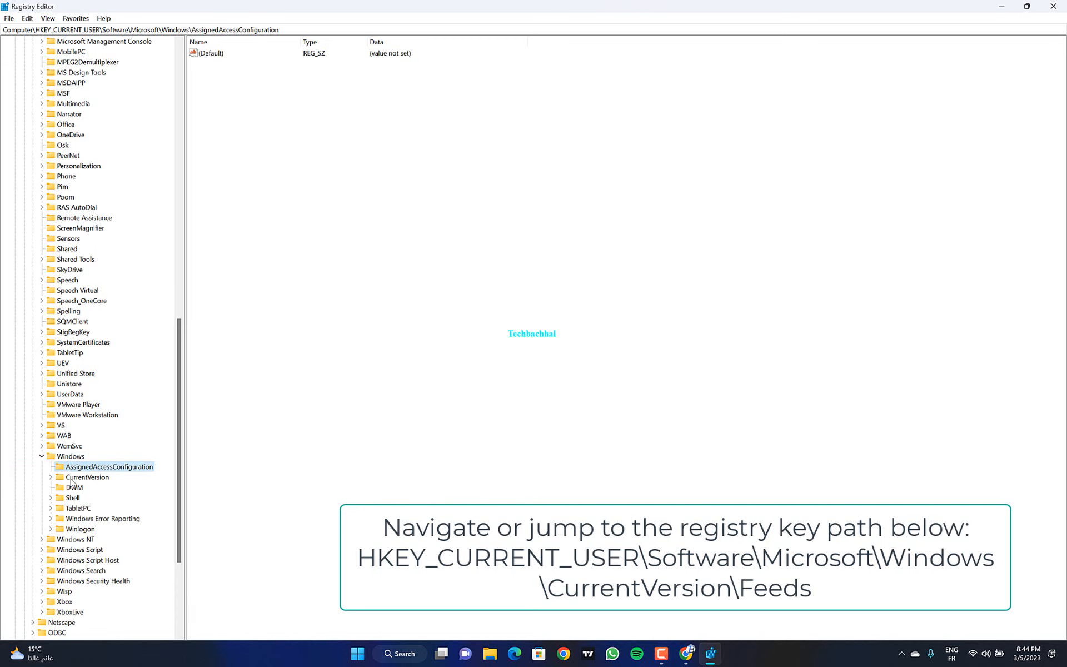
click(72, 478)
click(54, 475)
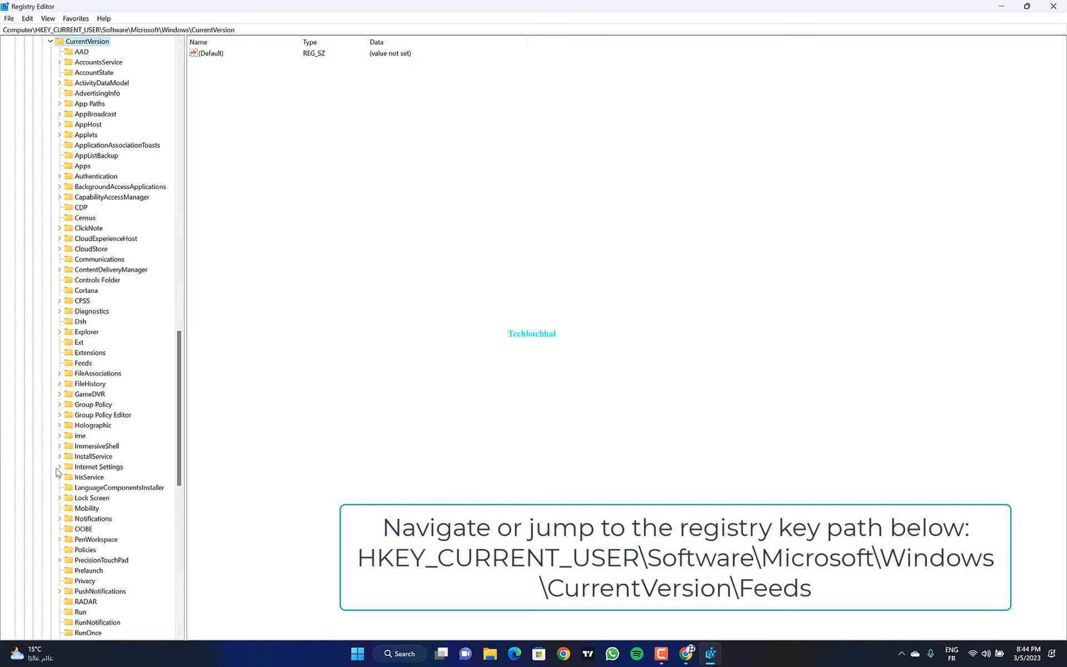
click(78, 373)
click(78, 364)
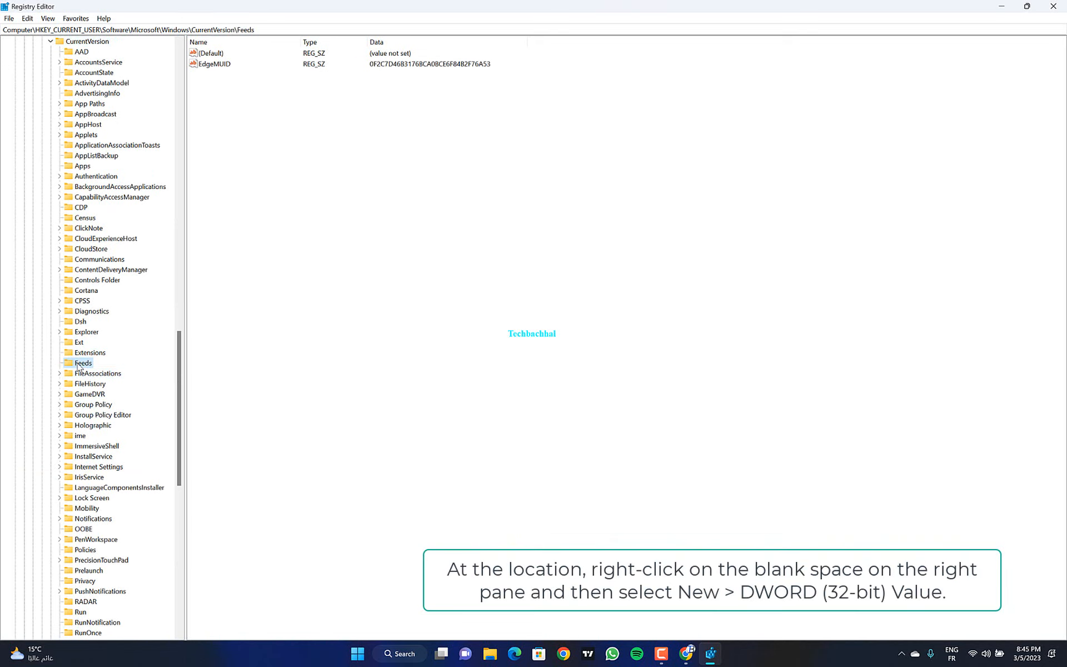
Create a DWORD (32-bit) value named ShellFeedsTaskbarViewMode in the Feeds key
right_click(291, 140)
mouse_move(325, 151)
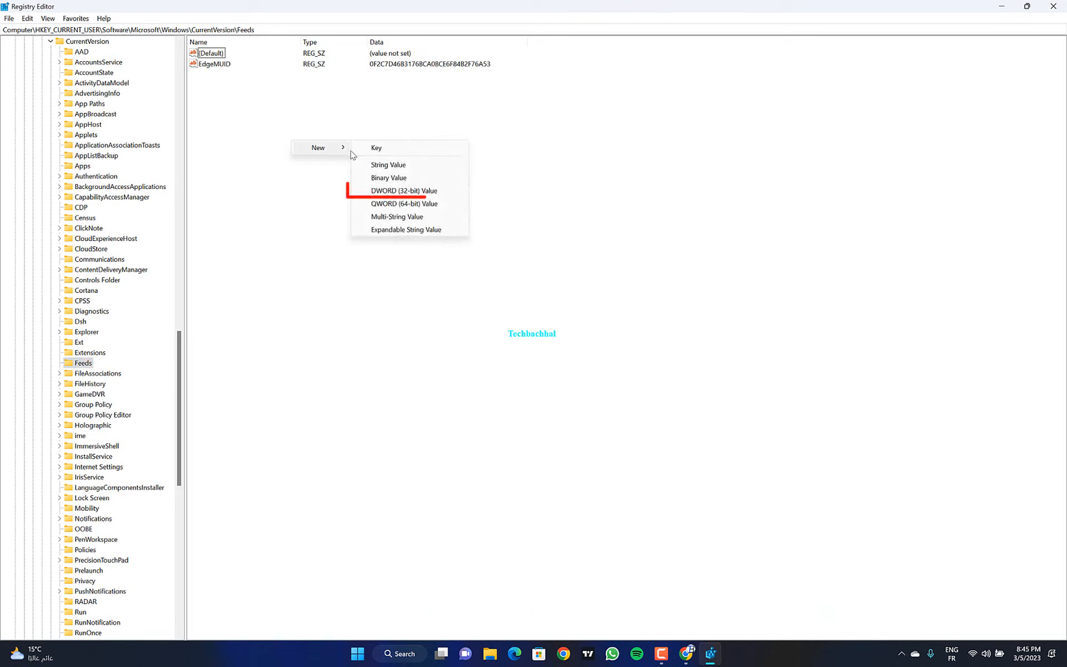
click(412, 195)
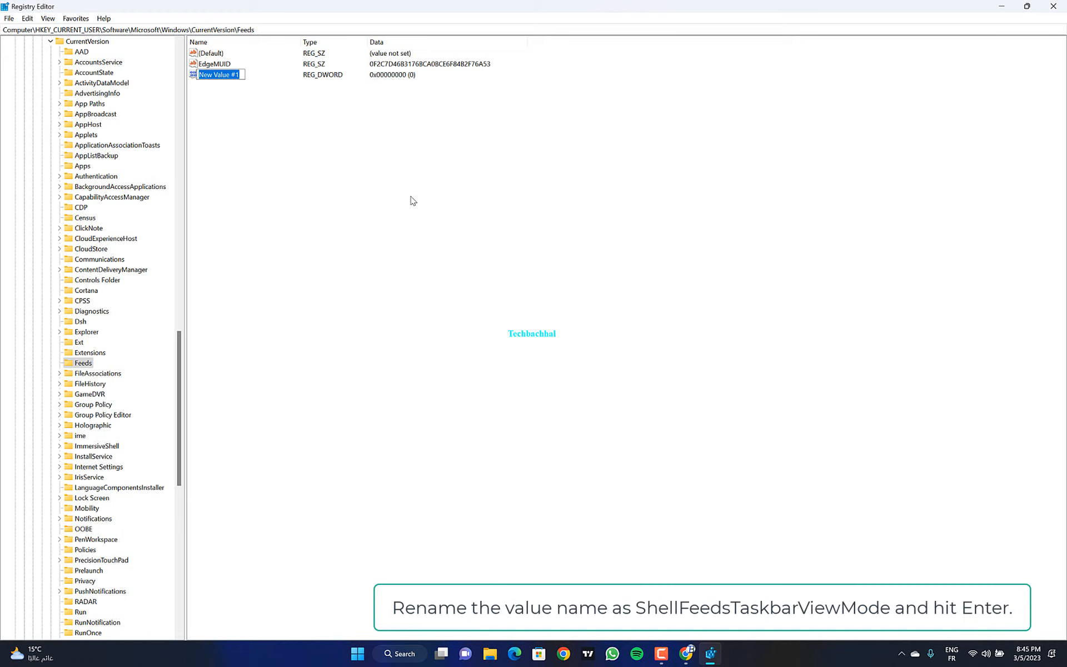
text(S)
text(hellsfeedsTaskbarView)
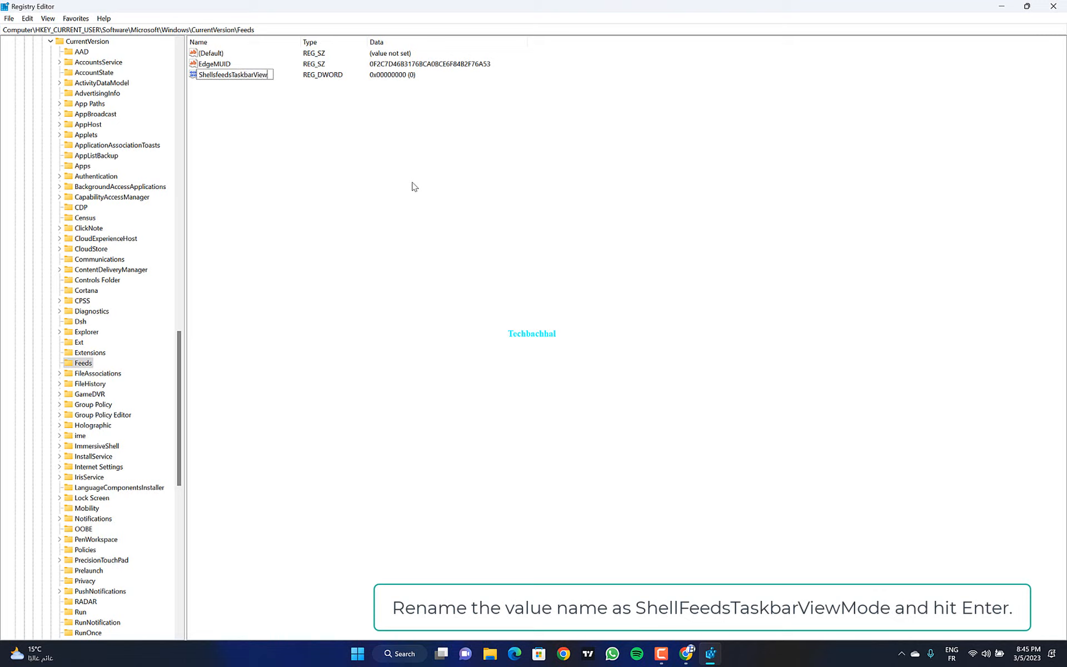
text(Mode)
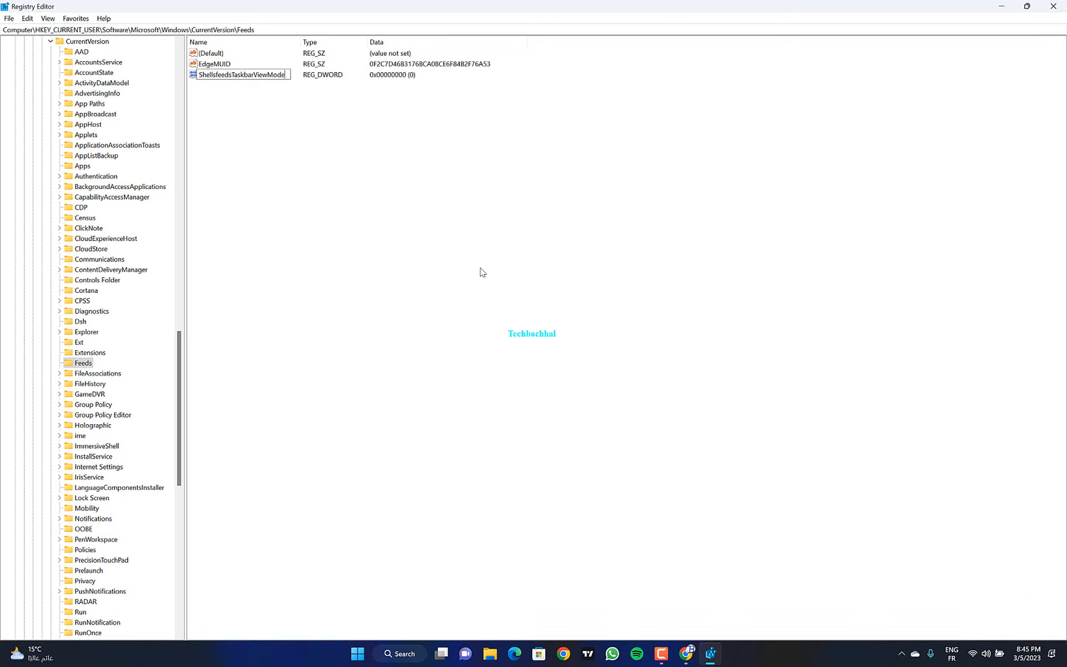
key(Return)
click(222, 90)
key(BackSpace)
key(BackSpace)
text(F)
key(Return)
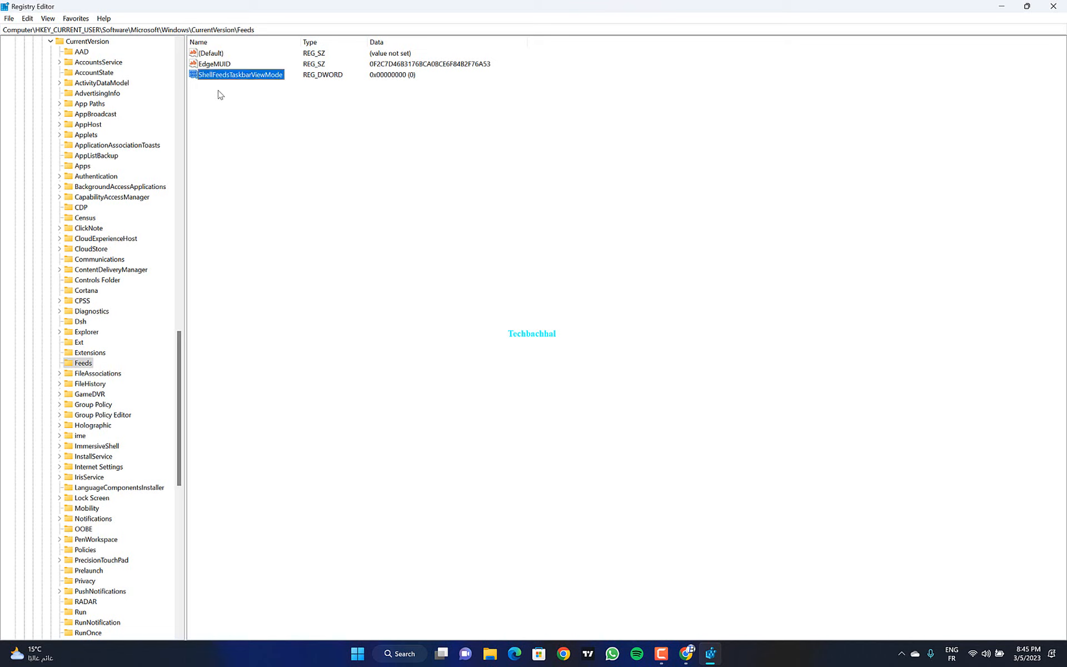
Review the value data of ShellFeedsTaskbarViewMode in its edit dialog and cancel the dialog
double_click(226, 79)
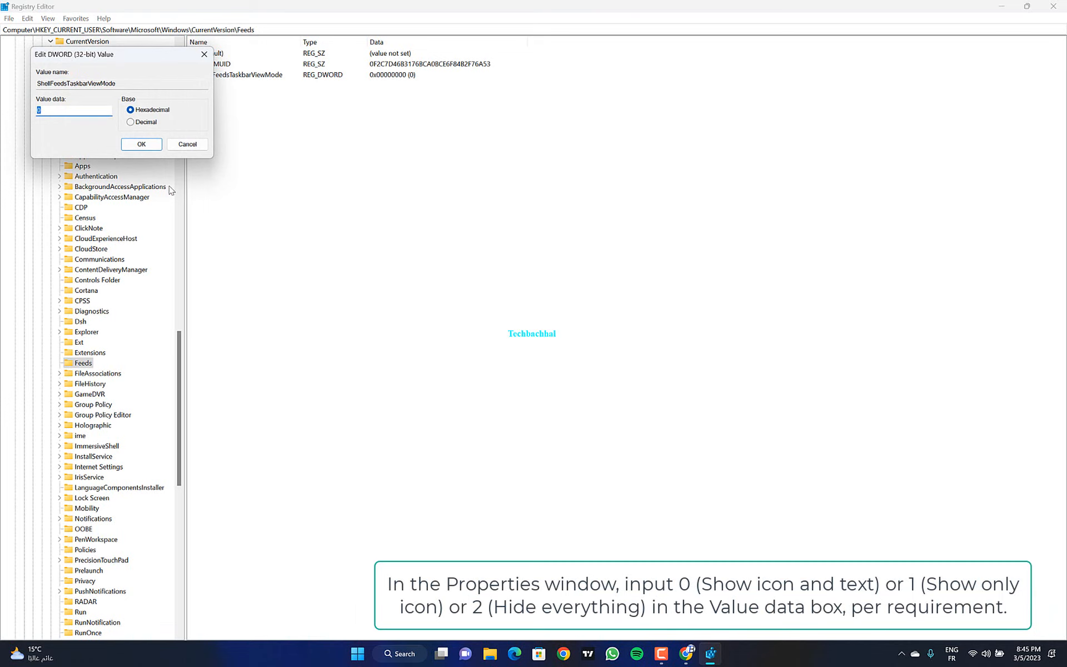
drag(94, 62, 480, 195)
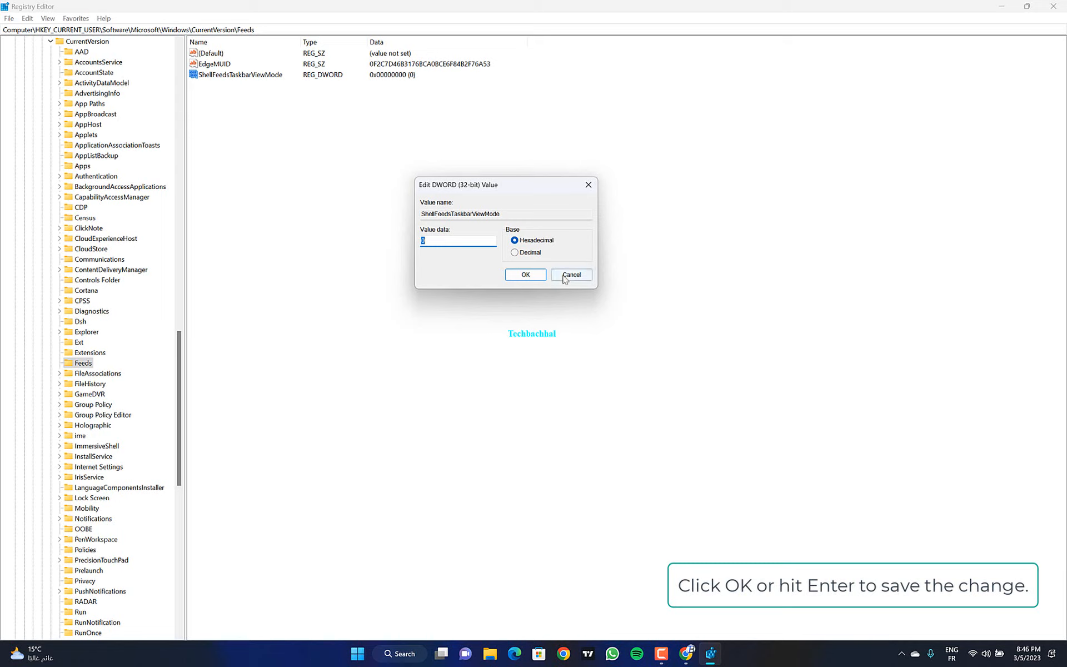
click(435, 241)
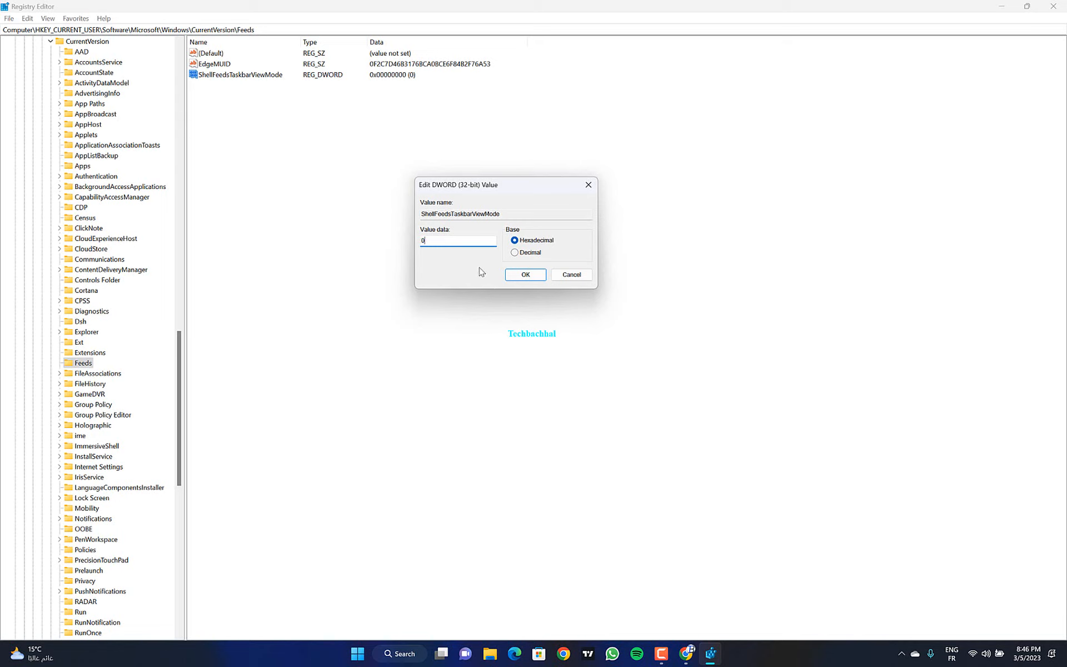
click(590, 274)
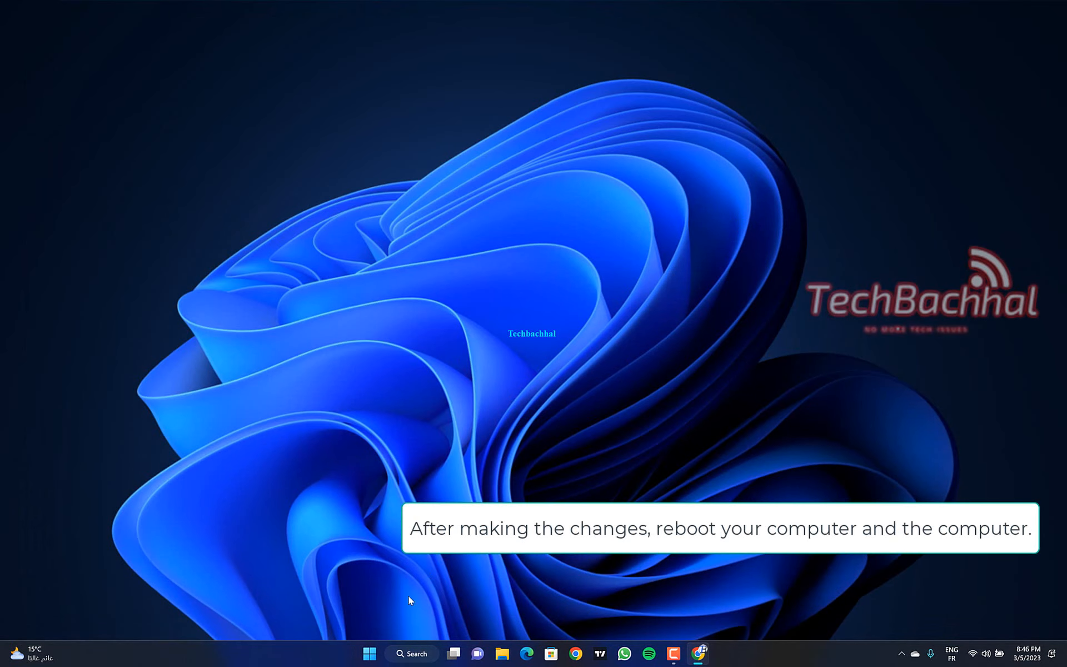
Bring up the computer's shut down or sign out options
right_click(365, 656)
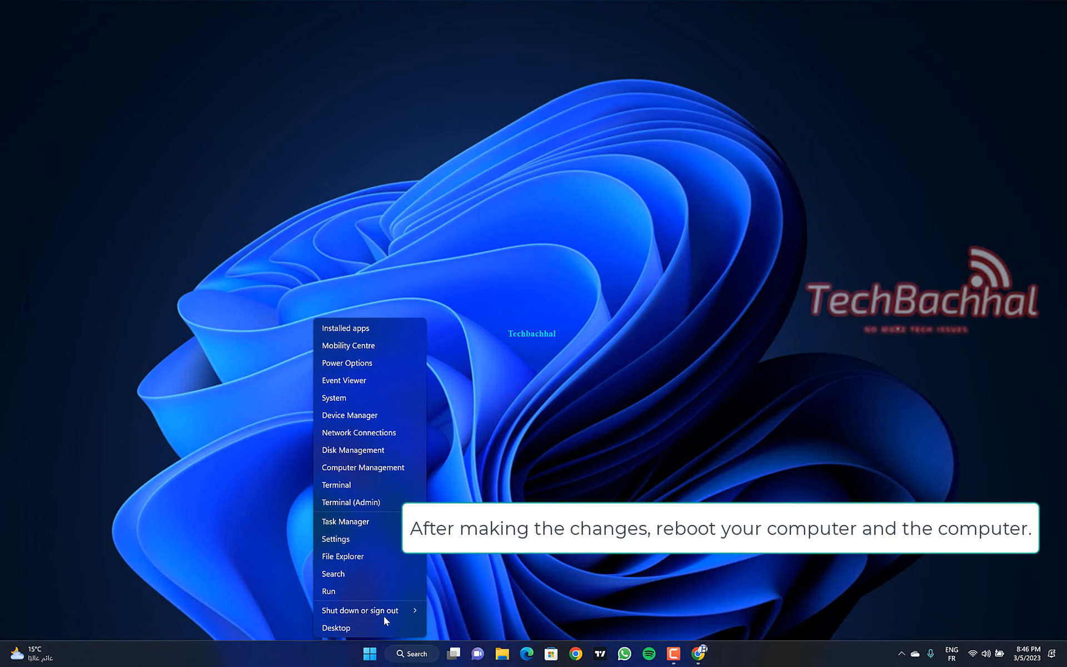
mouse_move(386, 611)
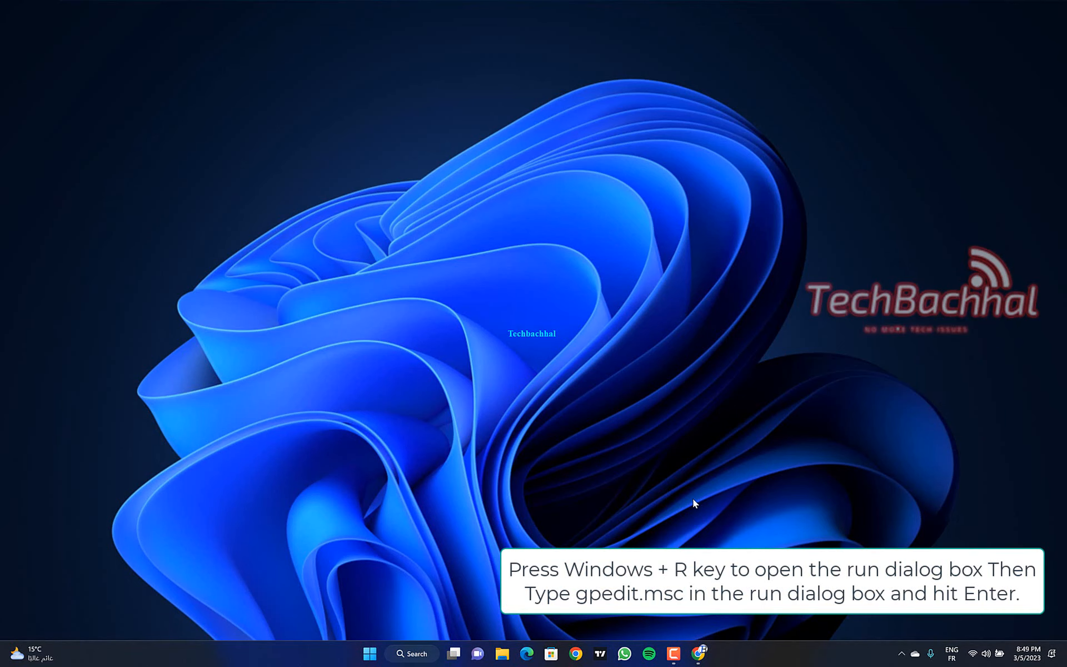
Open the Local Group Policy Editor by running gpedit.msc from the Run dialog
key(super+r)
drag(151, 521, 590, 318)
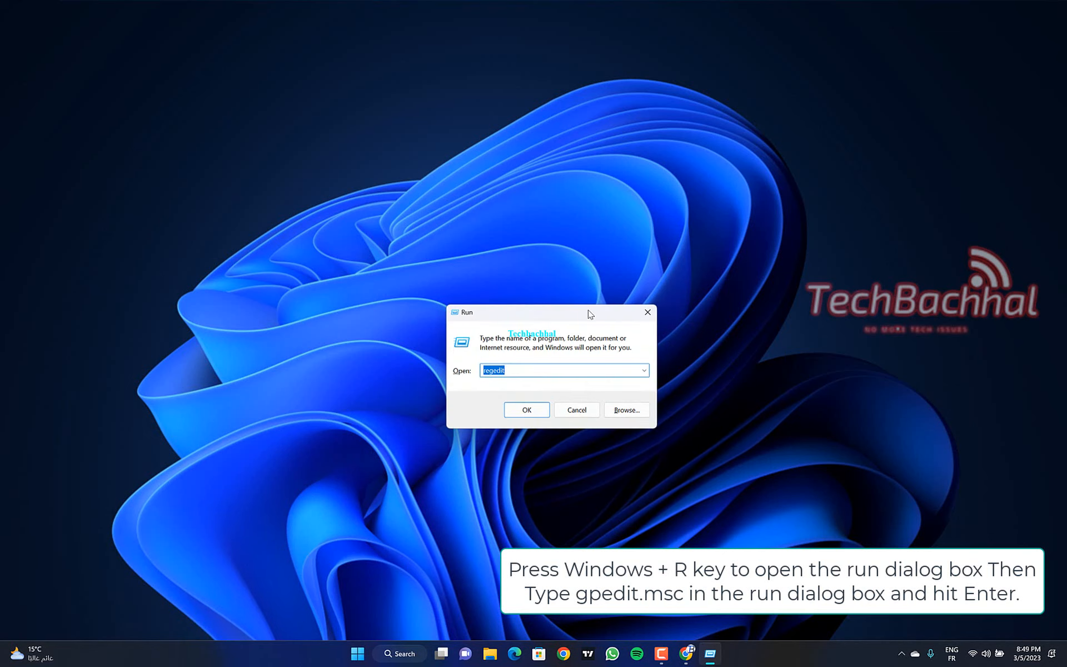
text(gp)
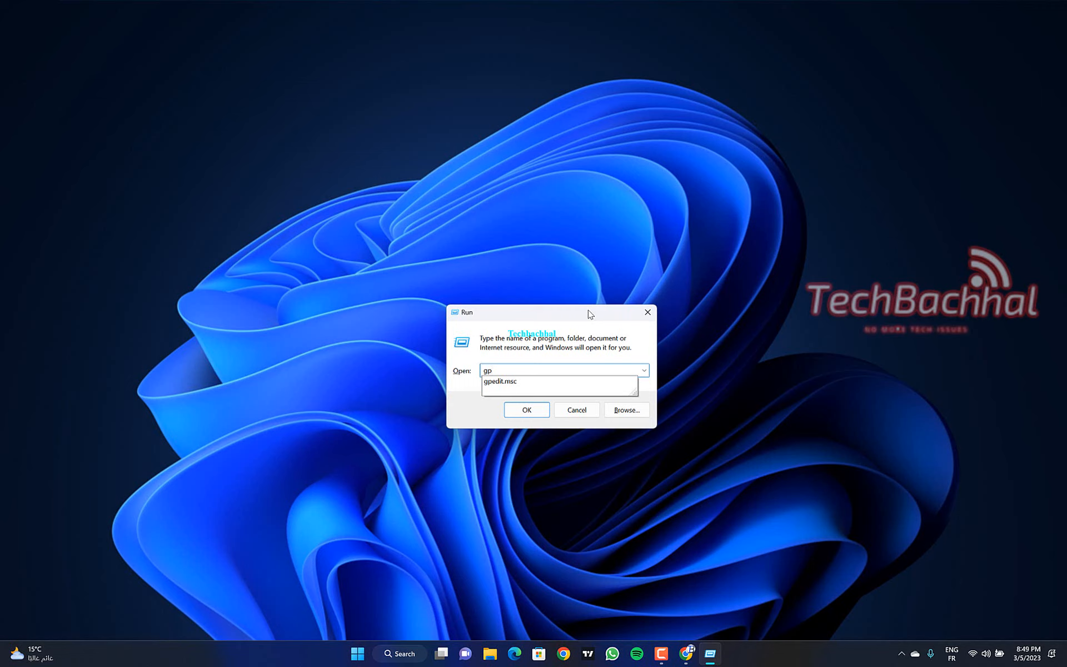
key(Down)
key(Return)
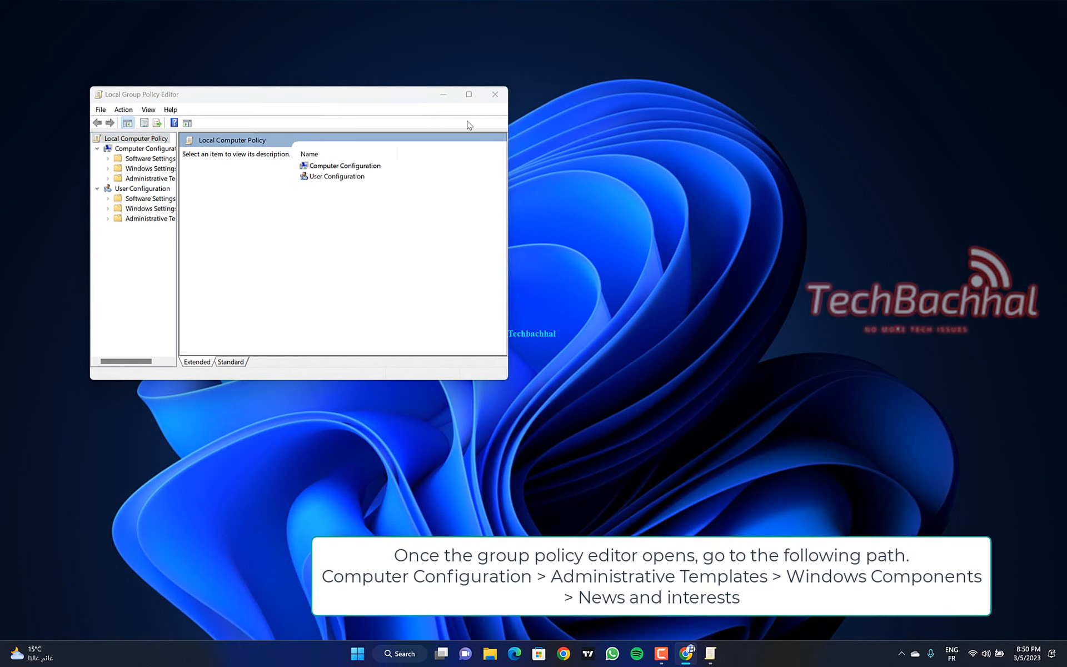
Maximize the policy editor with a wider console tree and show the Administrative Templates under Computer Configuration
click(474, 98)
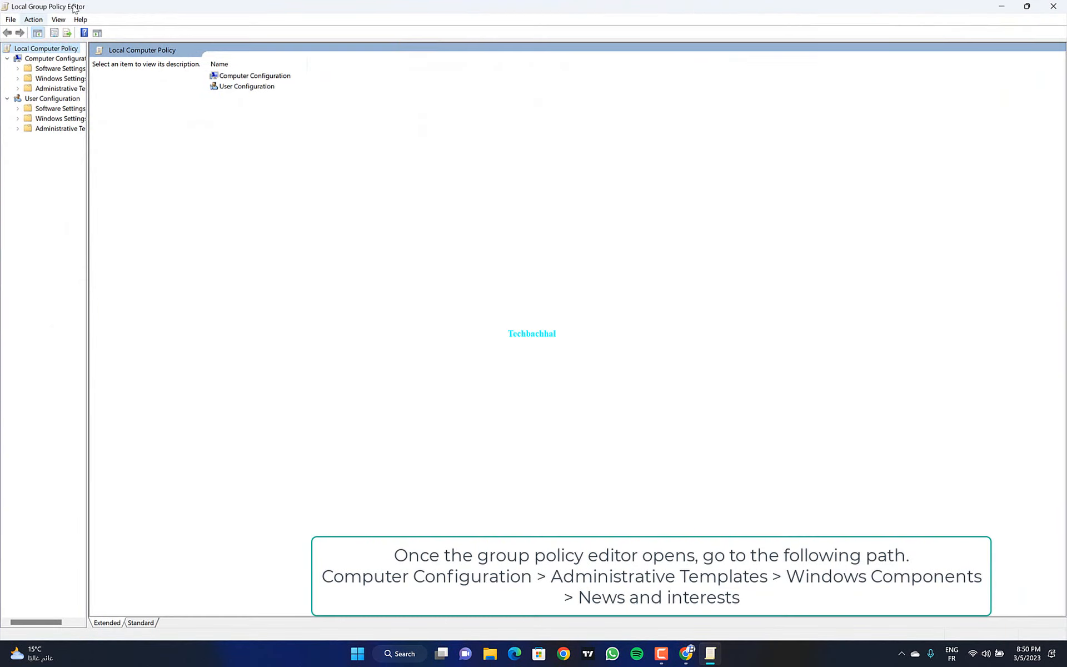
drag(154, 86, 155, 86)
click(84, 91)
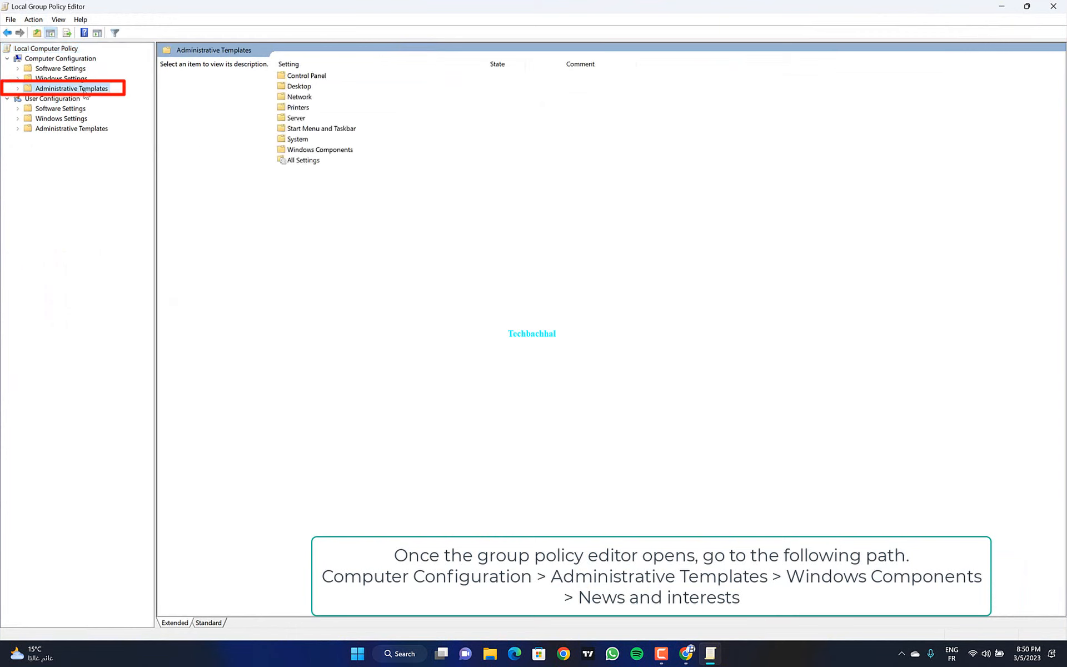
Expand Administrative Templates down to Windows Components and select the NetMeeting folder to list its policies
click(18, 89)
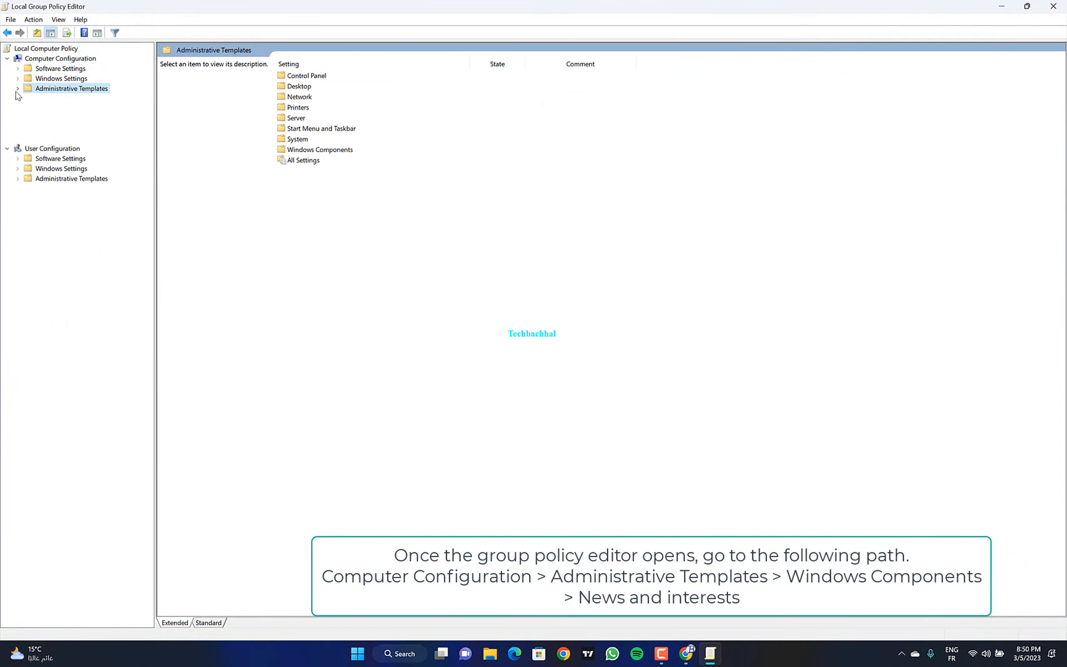
click(29, 173)
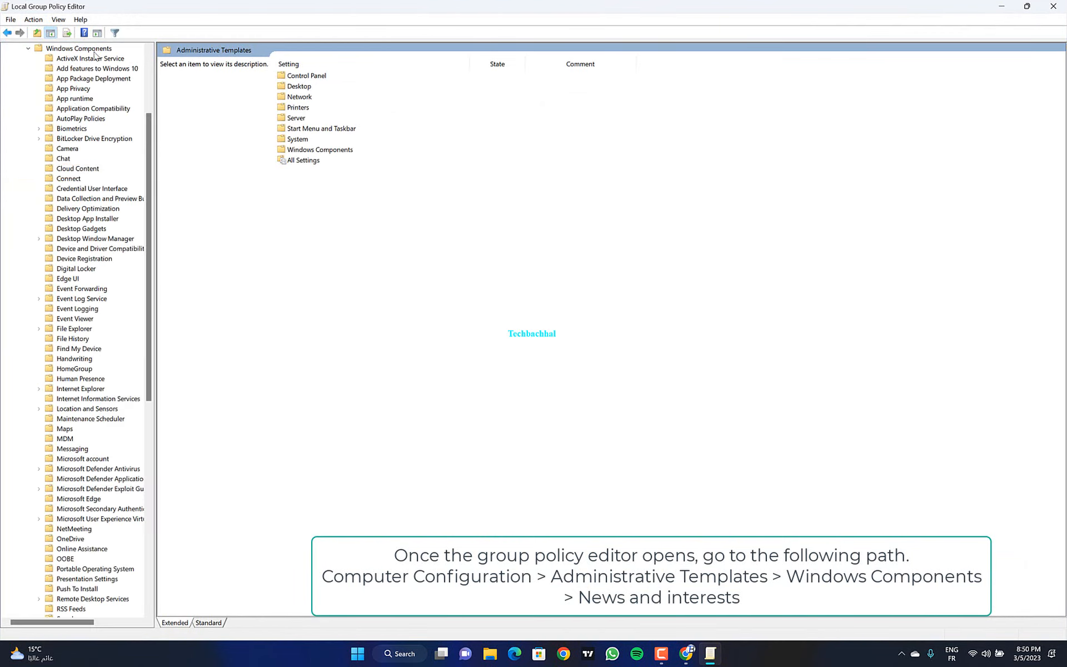
click(78, 48)
scroll(78, 489, down, 1)
click(74, 498)
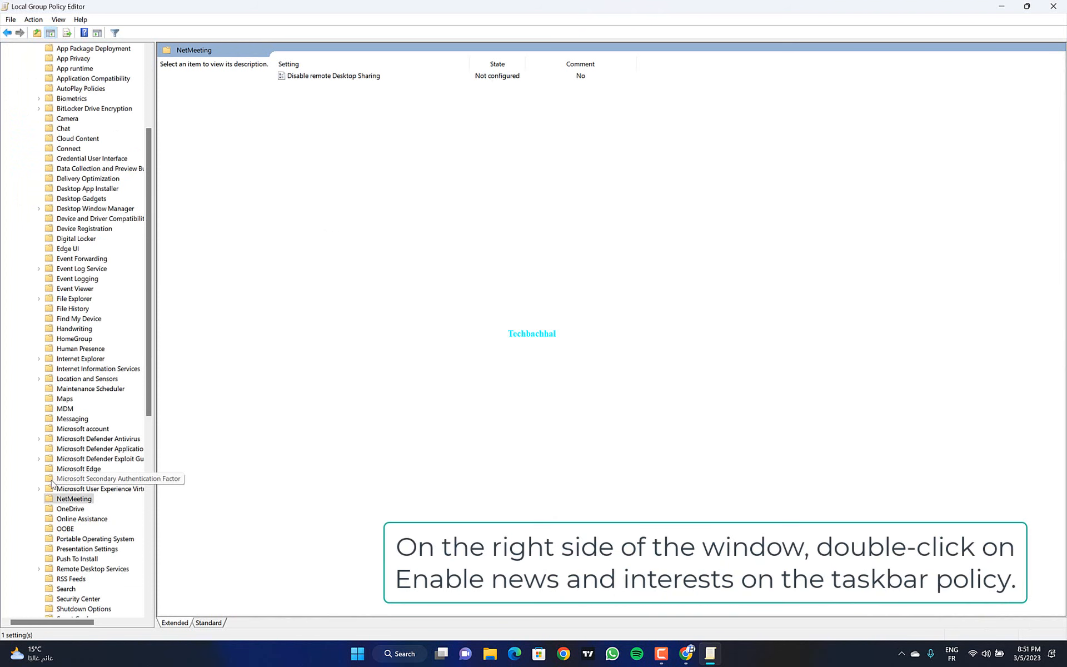
Review the Disable remote Desktop Sharing policy in its settings dialog and cancel without changing it
double_click(346, 77)
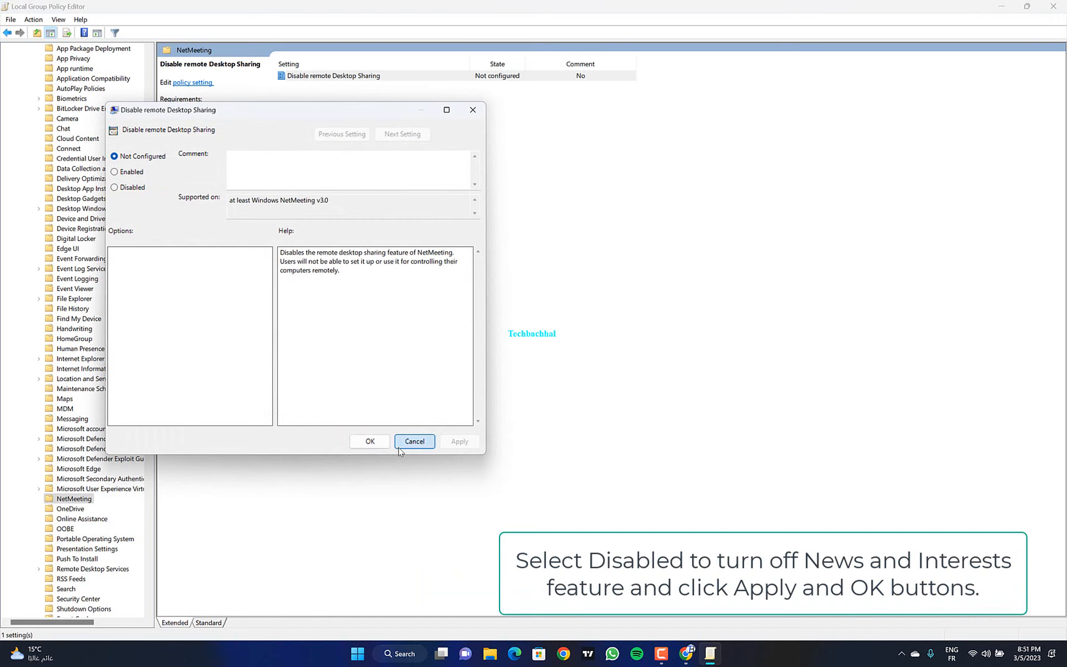
click(414, 441)
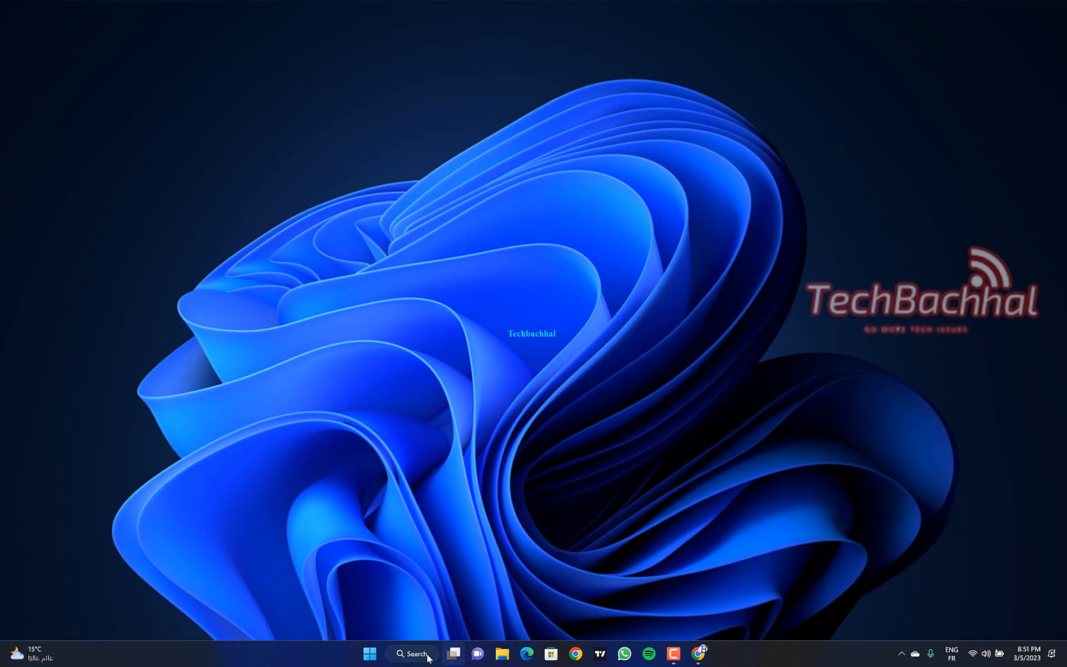
Search Windows for cmd and run Command Prompt as administrator
click(427, 656)
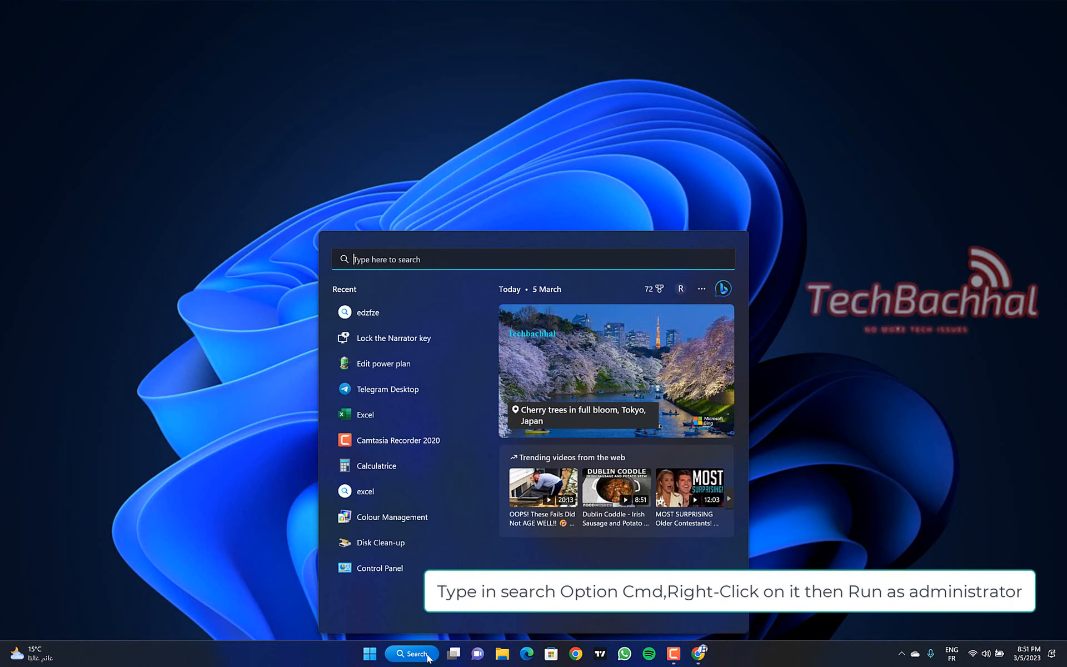
text(cmd)
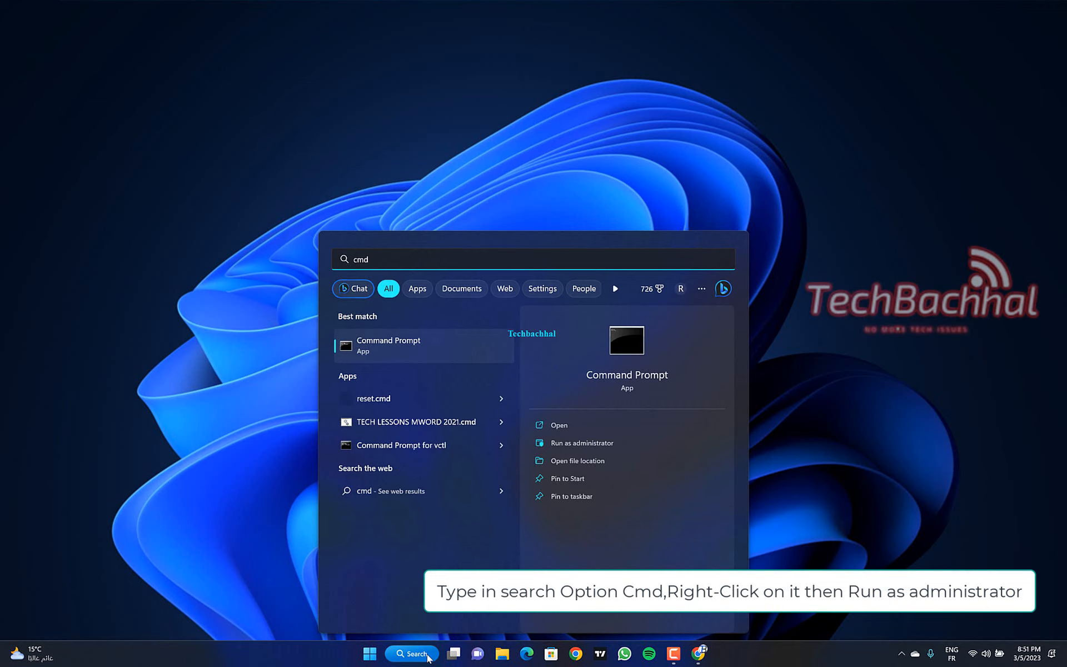
right_click(401, 342)
click(445, 355)
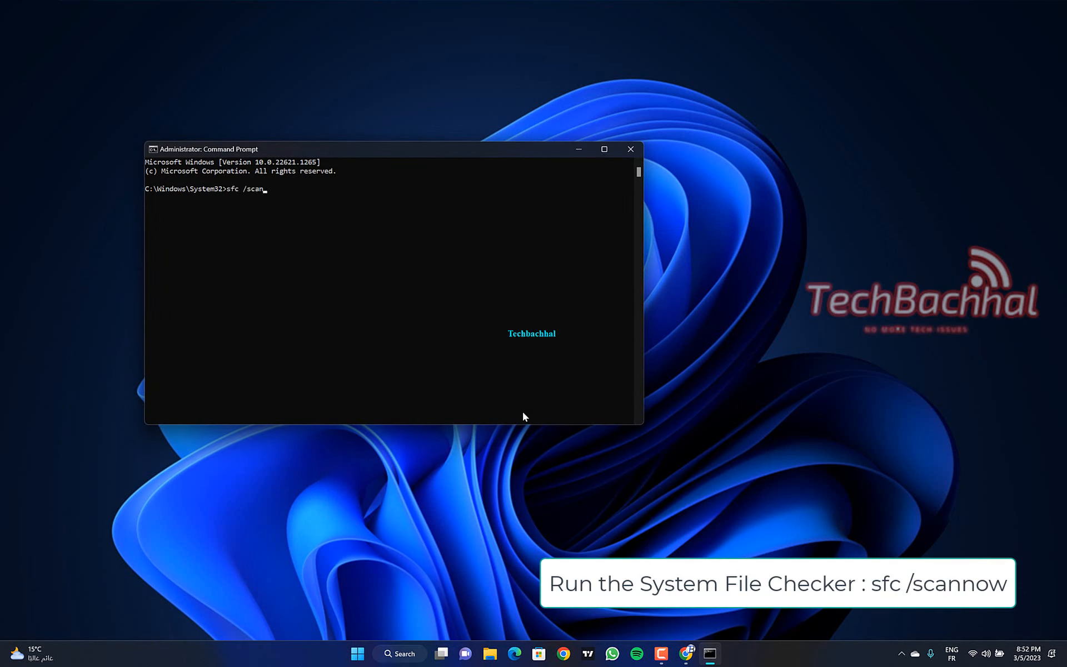
Run the System File Checker with sfc /scannow in the administrator Command Prompt
click(436, 323)
right_click(419, 311)
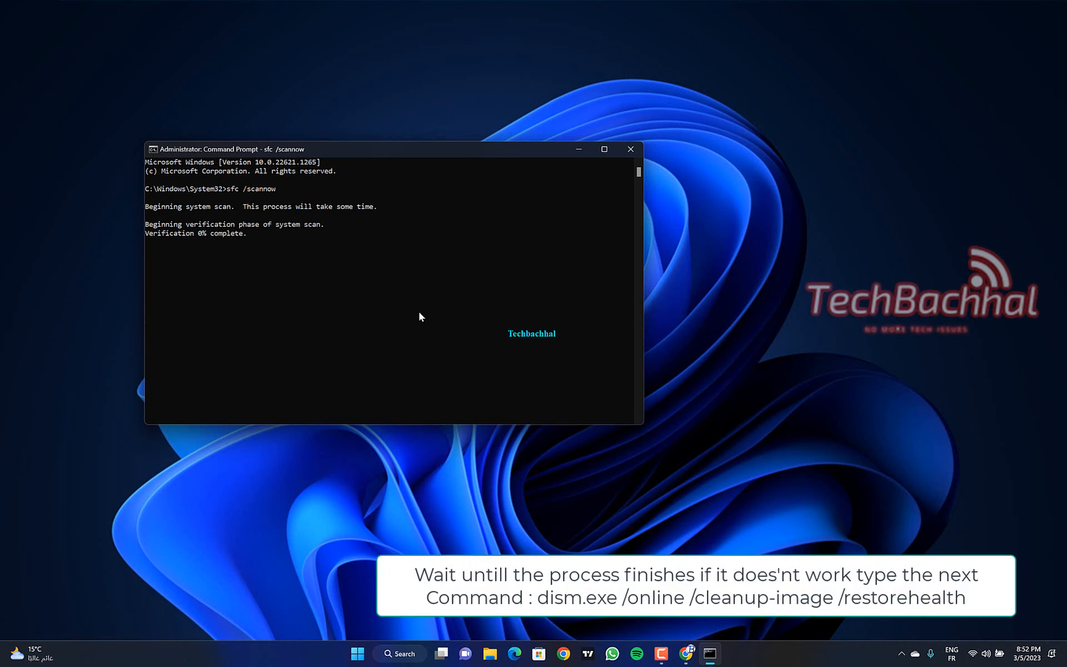
click(415, 311)
right_click(416, 311)
click(415, 311)
right_click(415, 311)
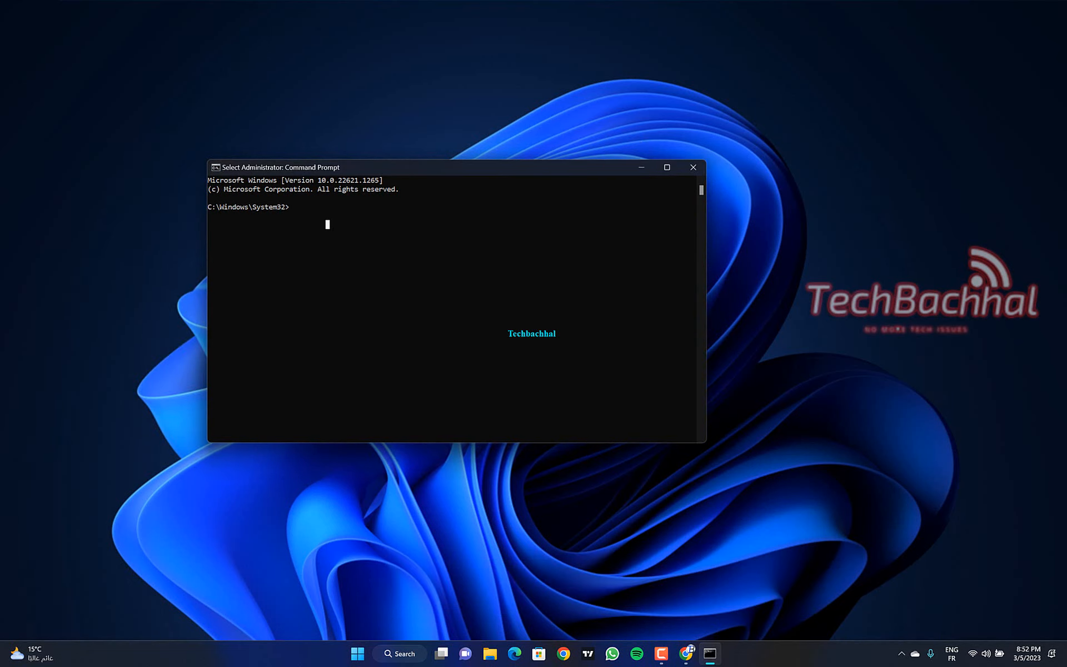
Run dism.exe /online /cleanup-image /restorehealth in the administrator Command Prompt to repair the Windows image
text(dism.exe /online /cleanup-image /restorehealth)
key(Return)
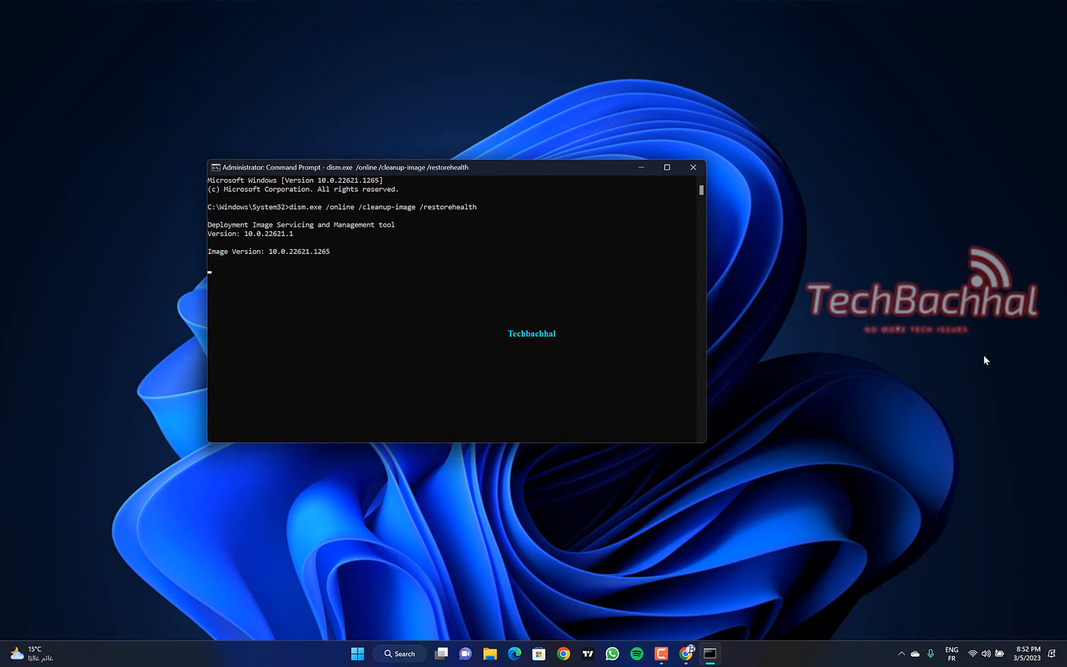
click(397, 240)
right_click(408, 333)
click(397, 308)
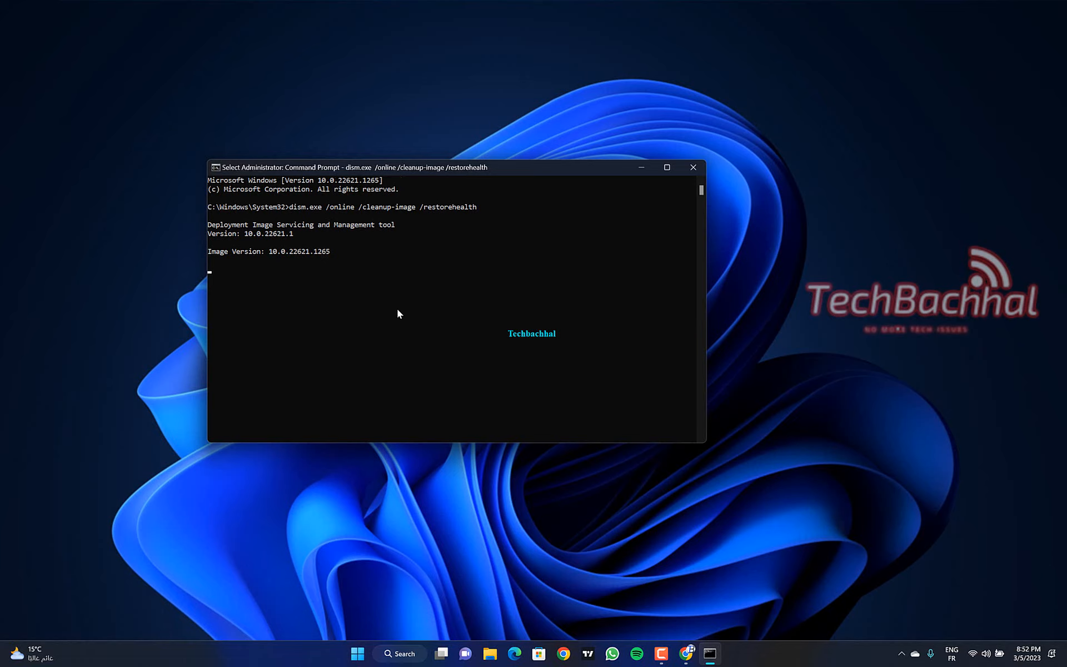
right_click(399, 304)
click(391, 276)
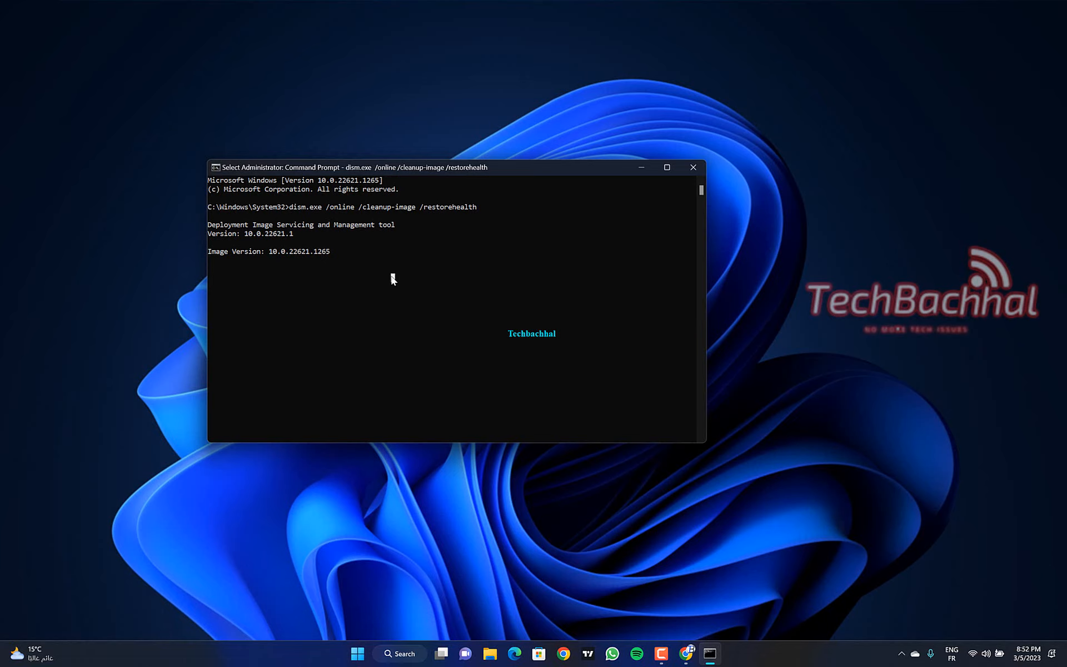